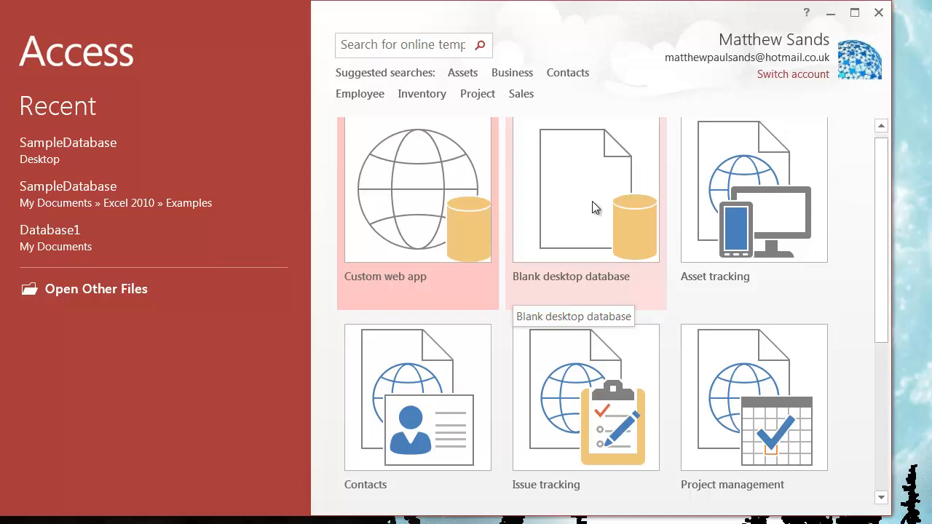
# - Start a blank desktop database and choose the Documents folder Access 2013 > Examples > T 001 as its save location
pyautogui.click(590, 198)
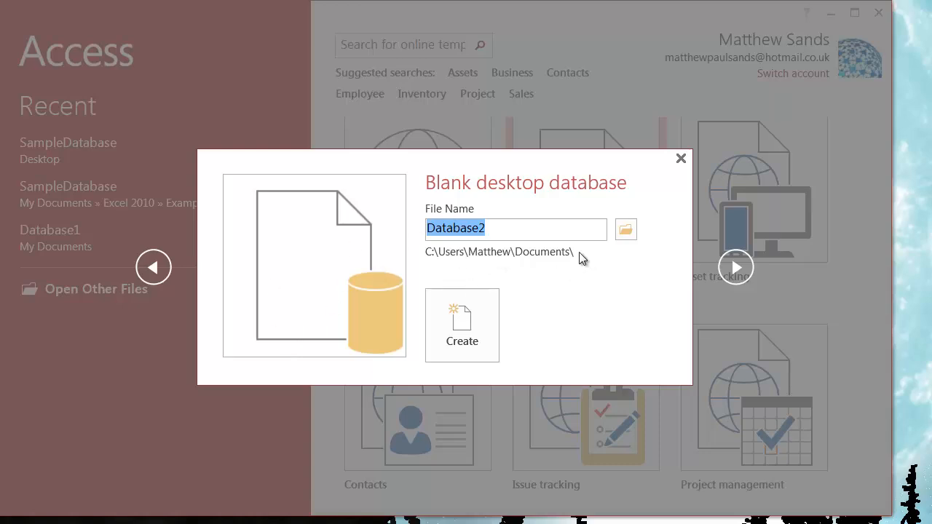
pyautogui.click(505, 231)
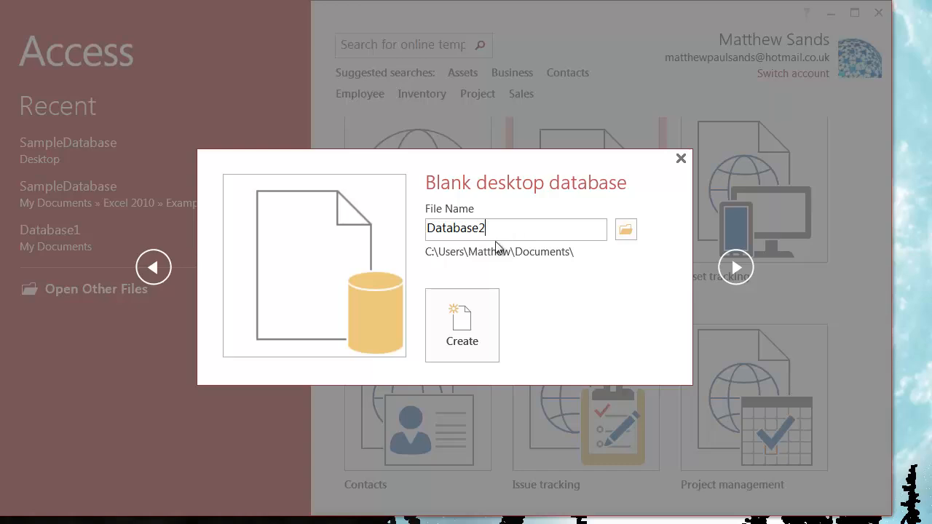
pyautogui.moveTo(487, 230); pyautogui.dragTo(427, 230)
pyautogui.click(518, 231)
pyautogui.click(626, 230)
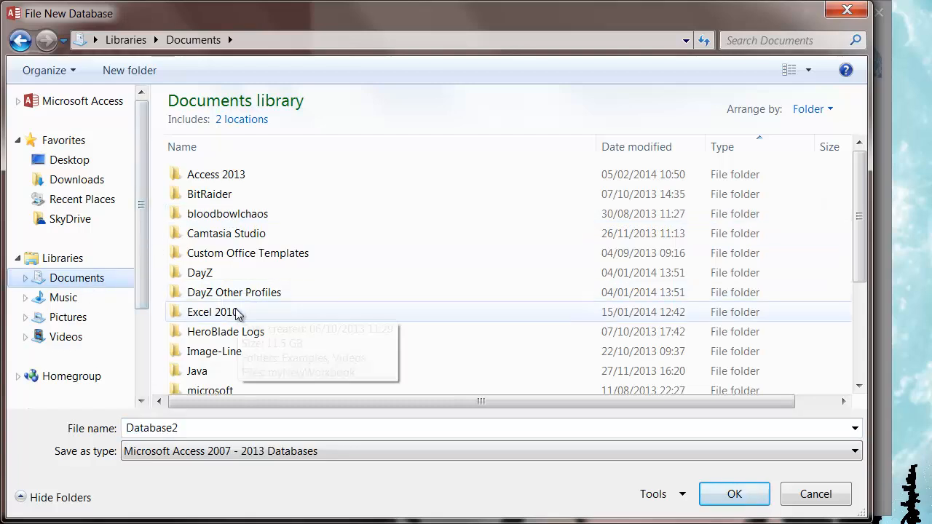
pyautogui.click(234, 182)
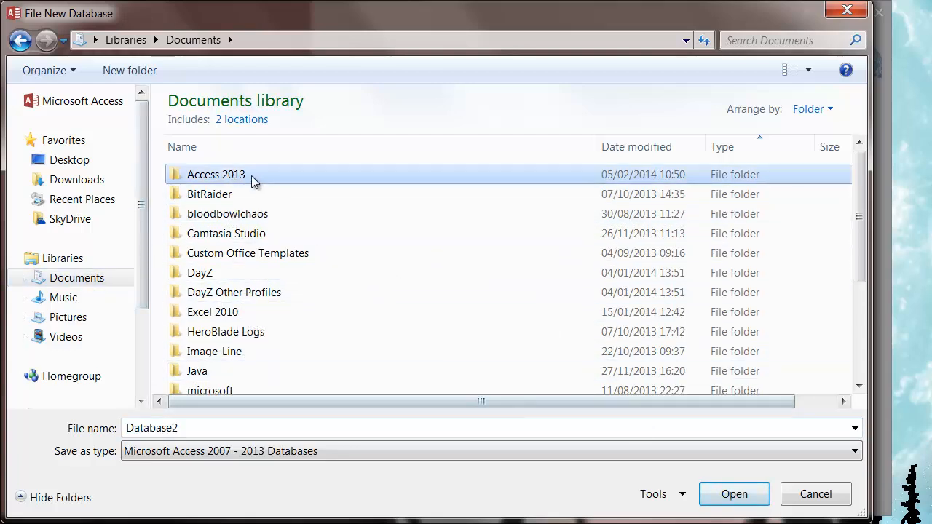
pyautogui.doubleClick(251, 175)
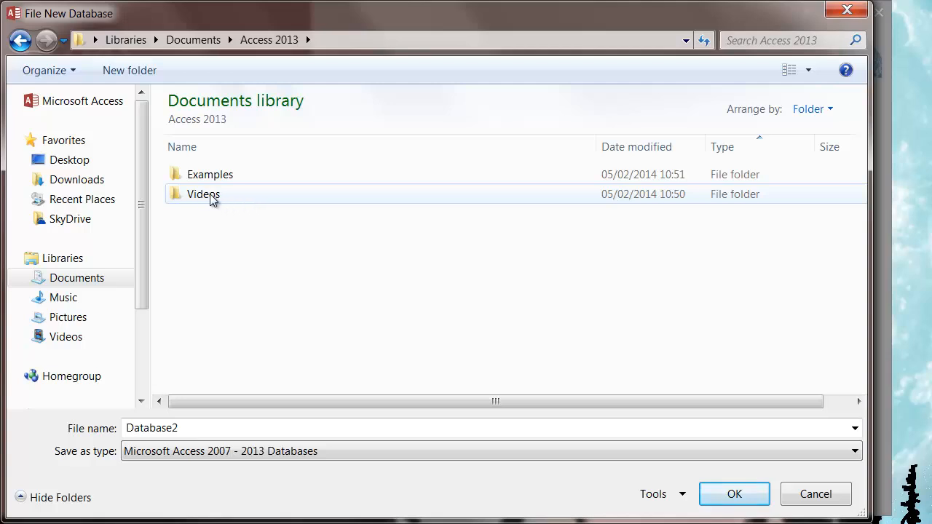
pyautogui.doubleClick(240, 176)
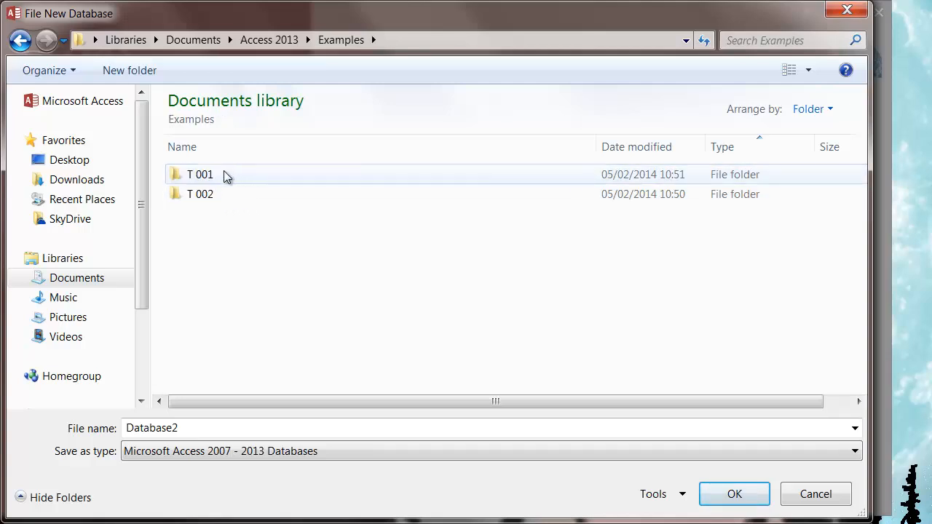
pyautogui.doubleClick(223, 172)
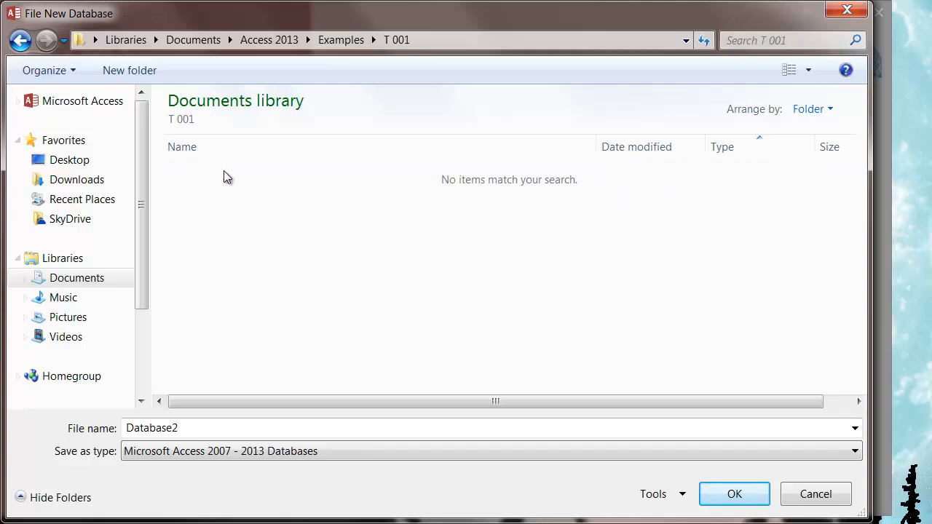
pyautogui.click(354, 40)
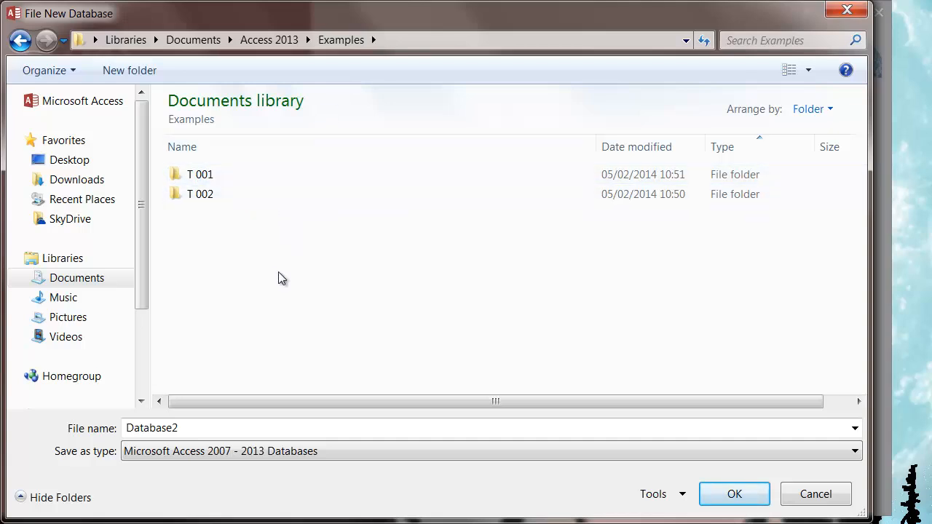
pyautogui.doubleClick(202, 176)
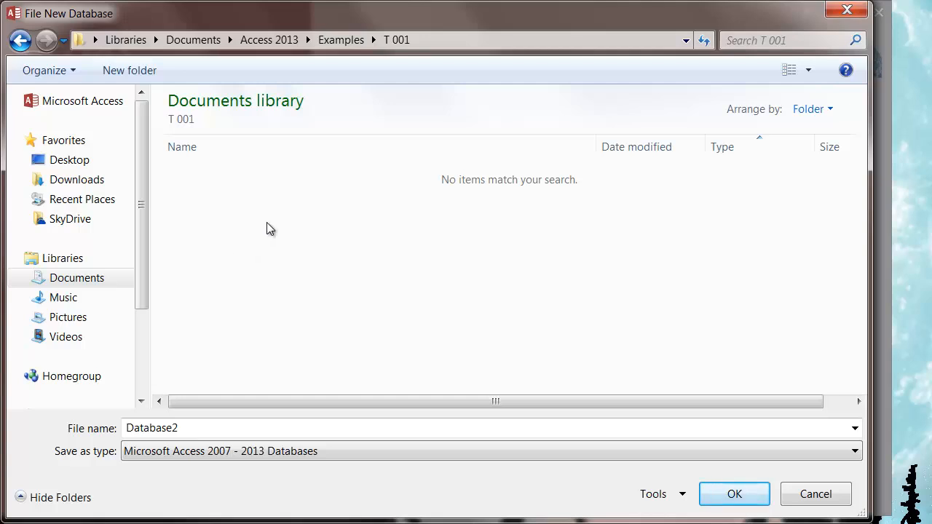
# - Name the database file myDatabase and create the database
pyautogui.doubleClick(172, 425)
pyautogui.write('my')
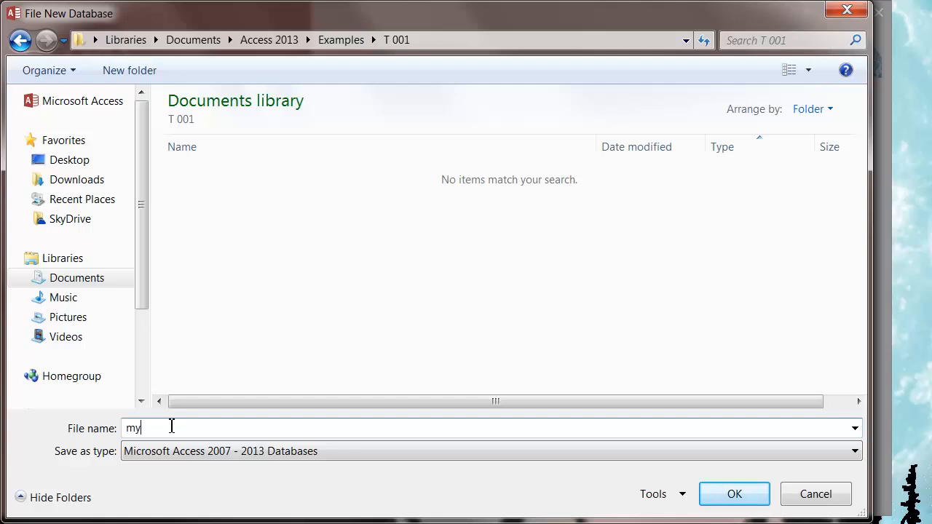
pyautogui.write('Database')
pyautogui.click(732, 495)
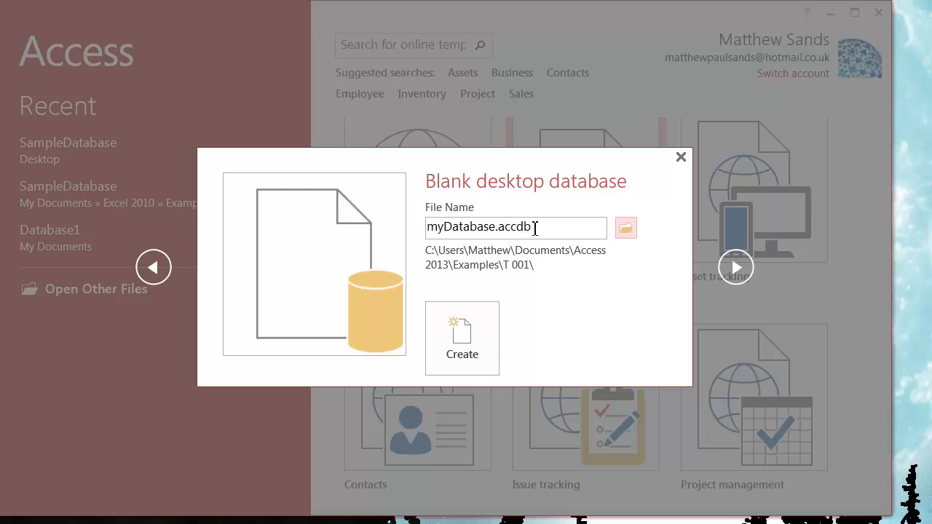
pyautogui.click(470, 351)
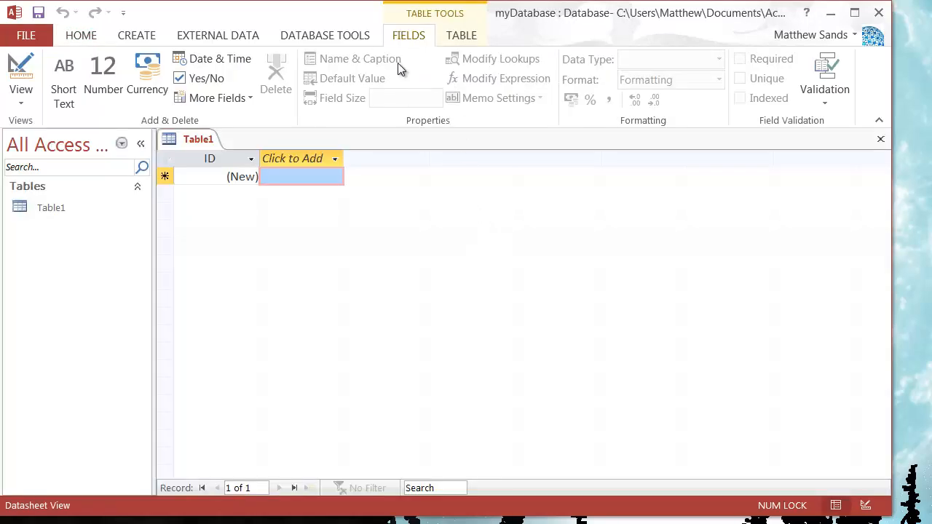
# - Close the default empty table Table1
pyautogui.moveTo(273, 16); pyautogui.dragTo(291, 19)
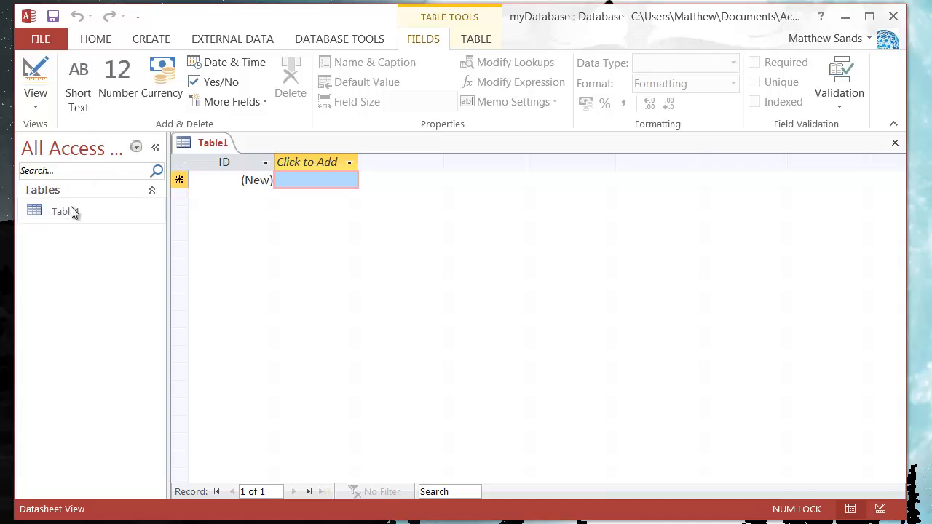
pyautogui.rightClick(206, 145)
pyautogui.click(240, 177)
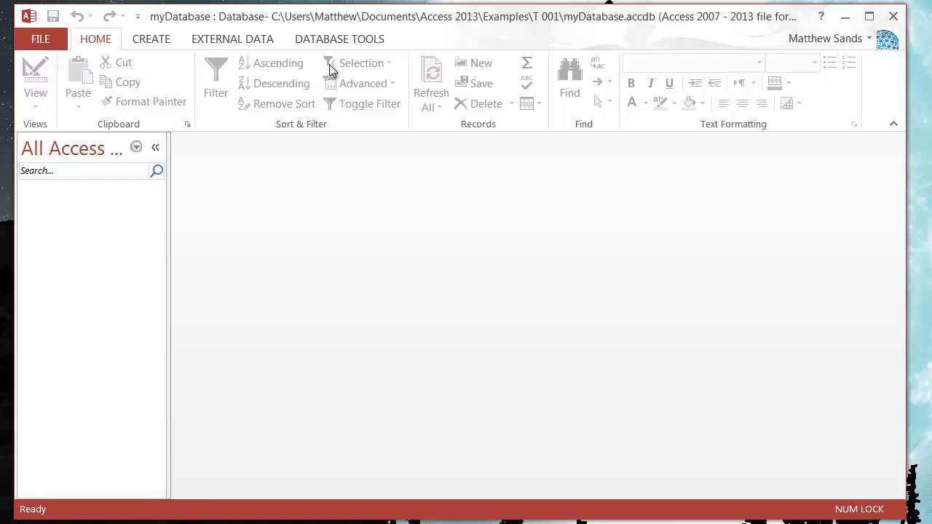
pyautogui.click(164, 37)
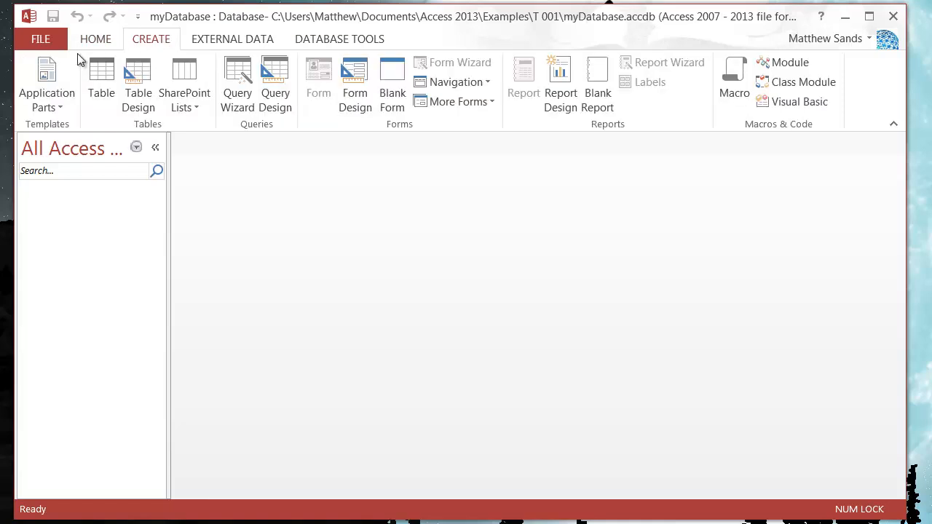
pyautogui.click(219, 39)
pyautogui.click(343, 41)
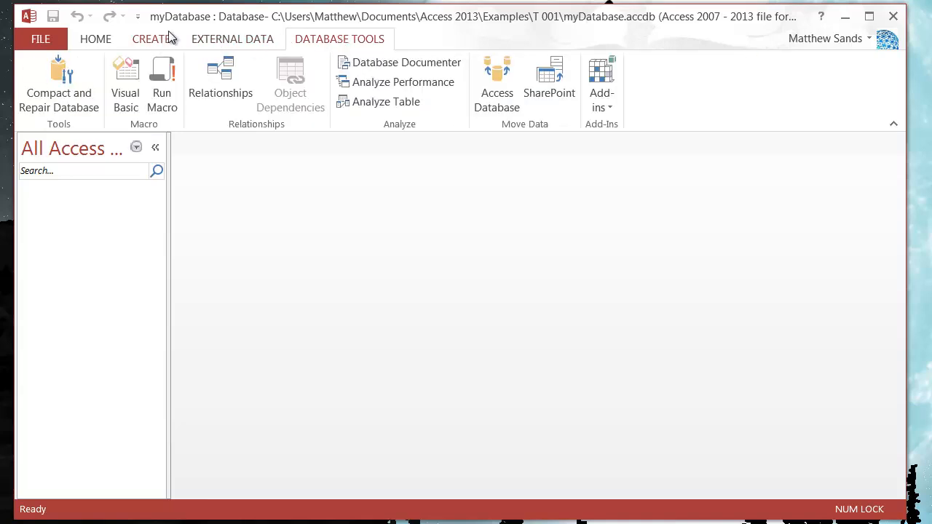
pyautogui.click(230, 37)
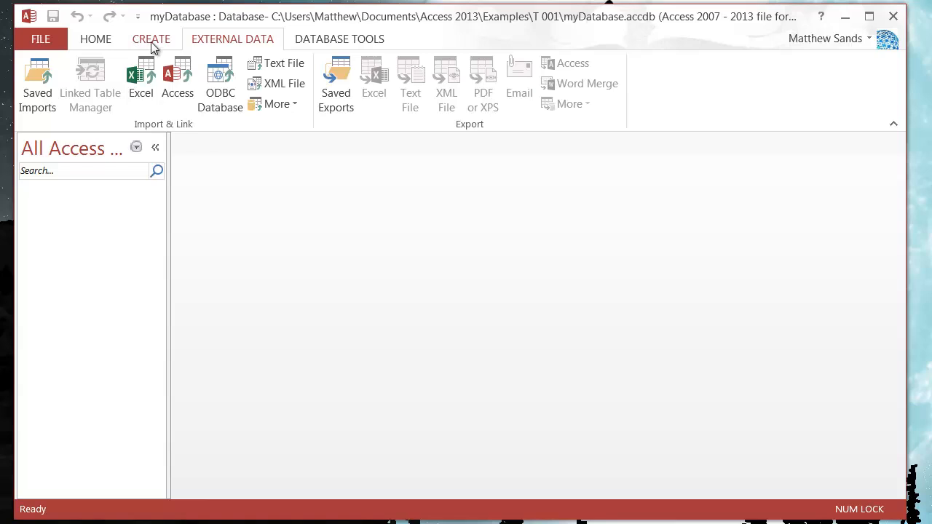
# - Create a new blank table in Datasheet view and close it without saving
pyautogui.click(153, 45)
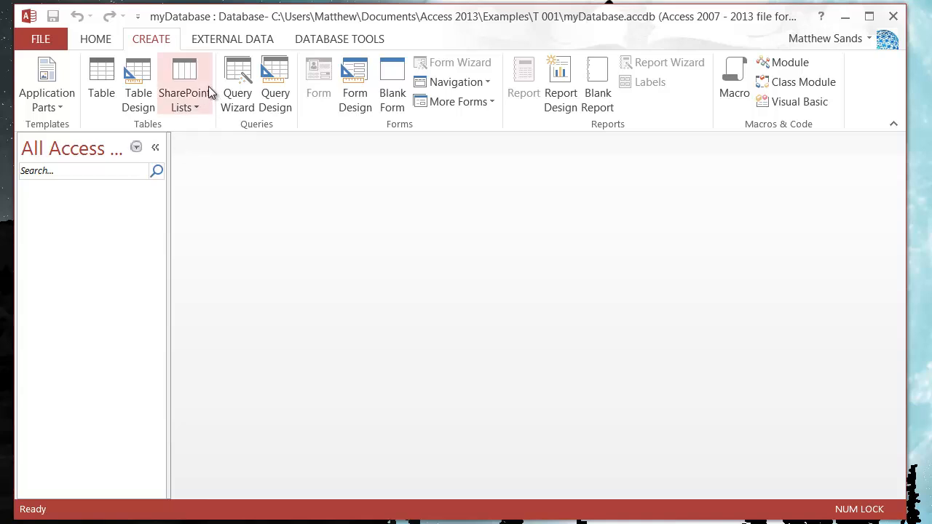
pyautogui.click(100, 96)
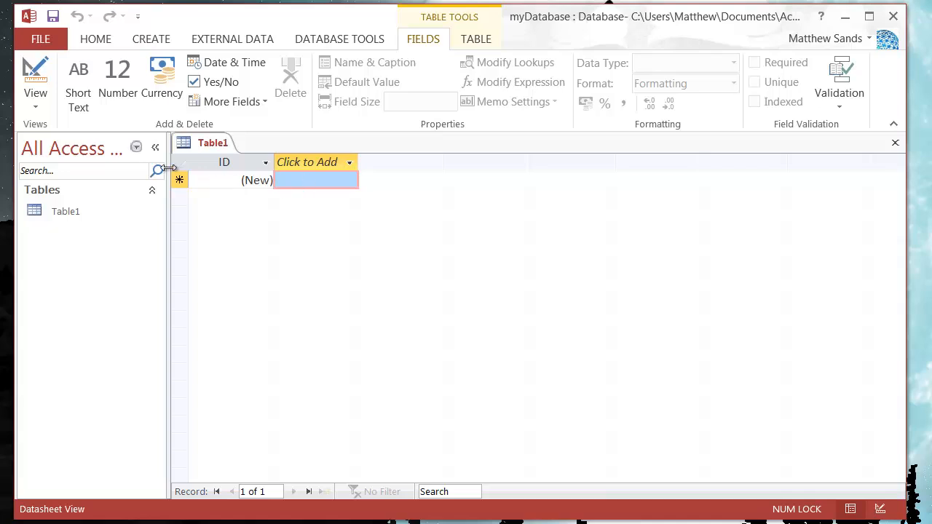
pyautogui.rightClick(195, 148)
pyautogui.click(233, 173)
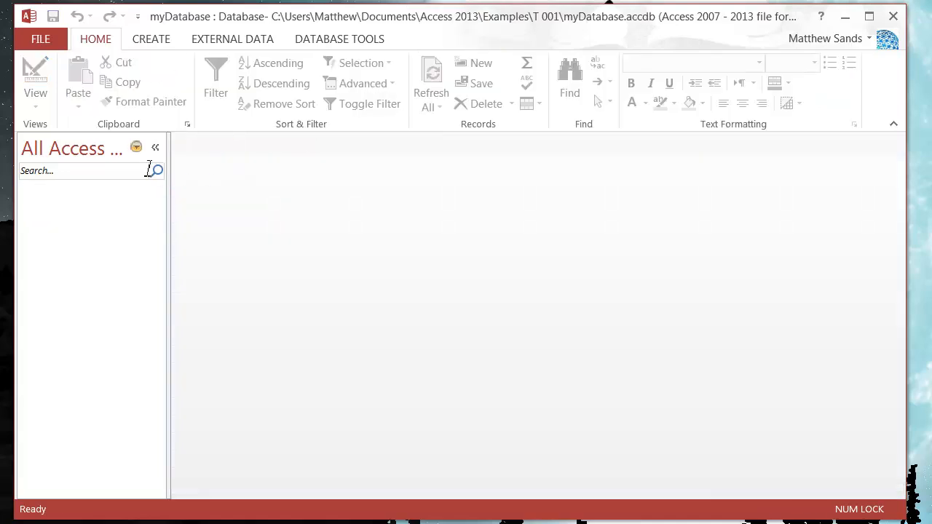
# - Create a new table in Design view and narrow the Property Sheet so the Description column shows
pyautogui.click(156, 41)
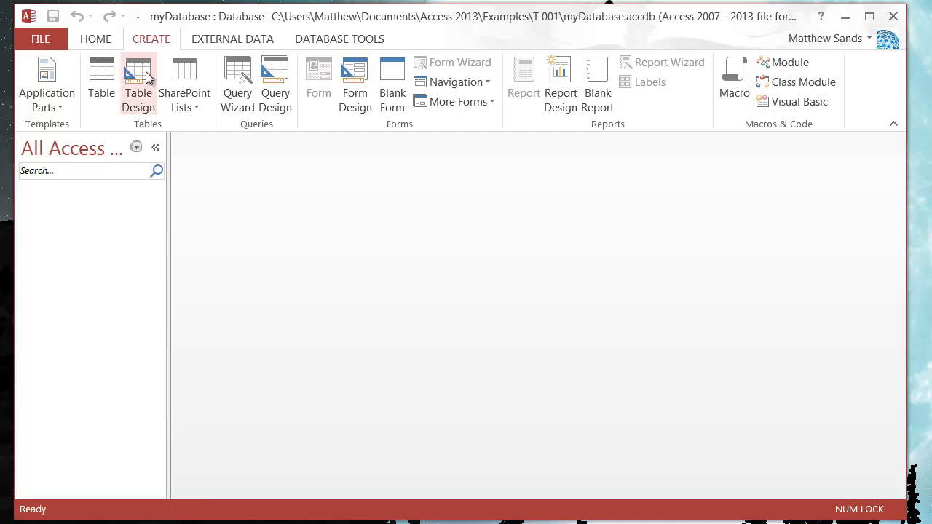
pyautogui.click(143, 91)
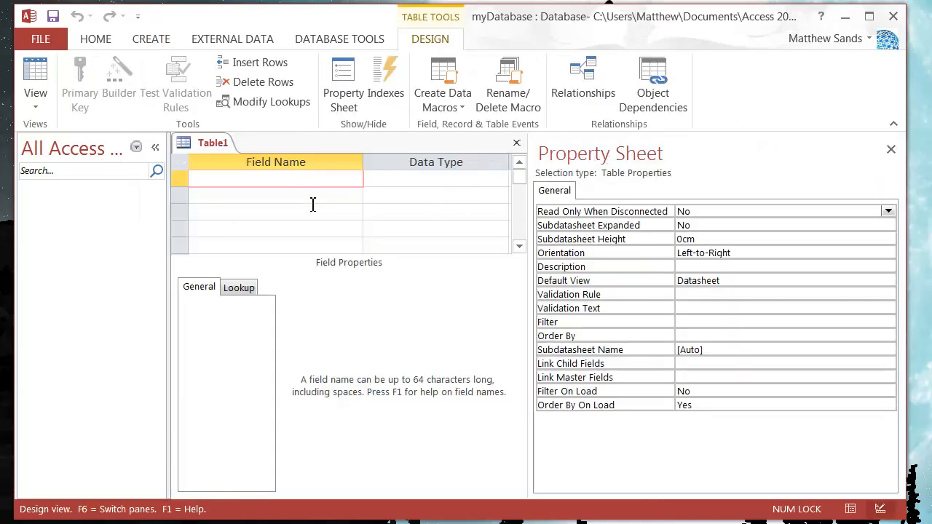
pyautogui.moveTo(530, 182); pyautogui.dragTo(660, 193)
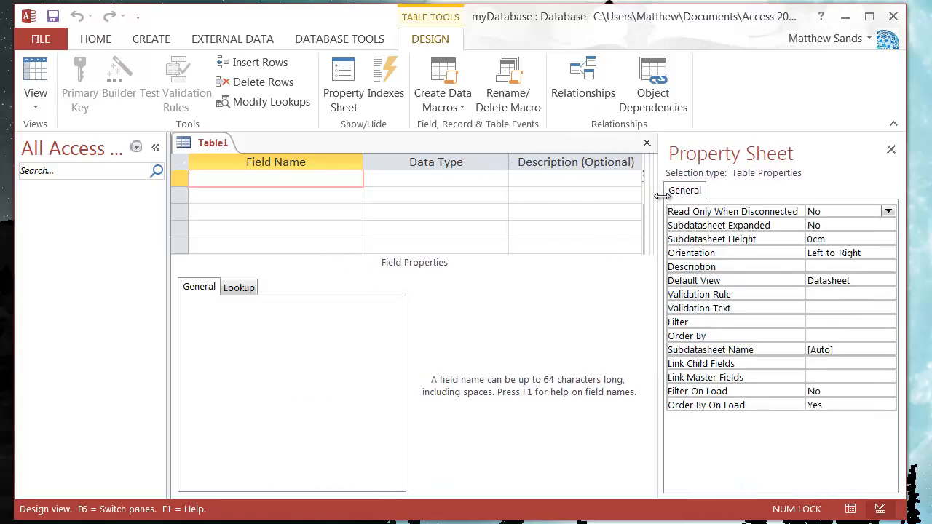
# - Add a first field named UserID to the table design and set its data type to Number
pyautogui.click(221, 195)
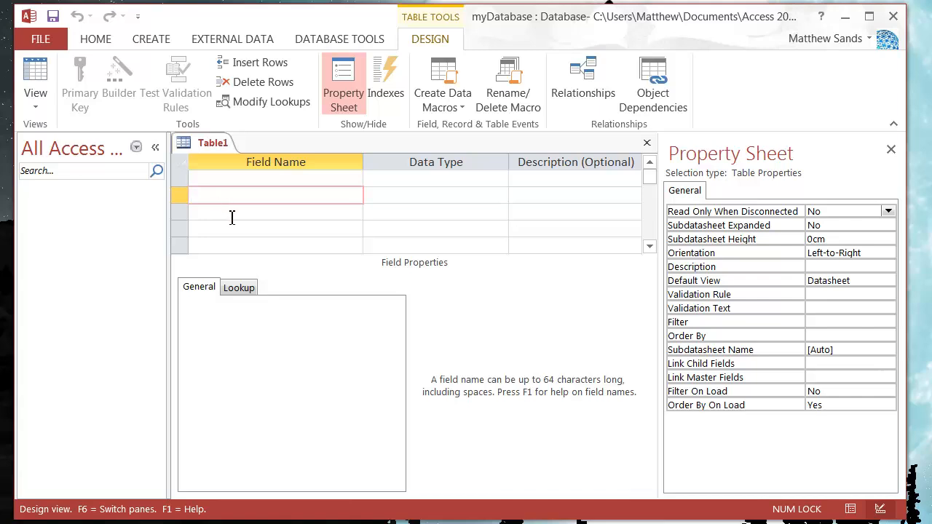
pyautogui.click(231, 214)
pyautogui.click(252, 196)
pyautogui.click(279, 182)
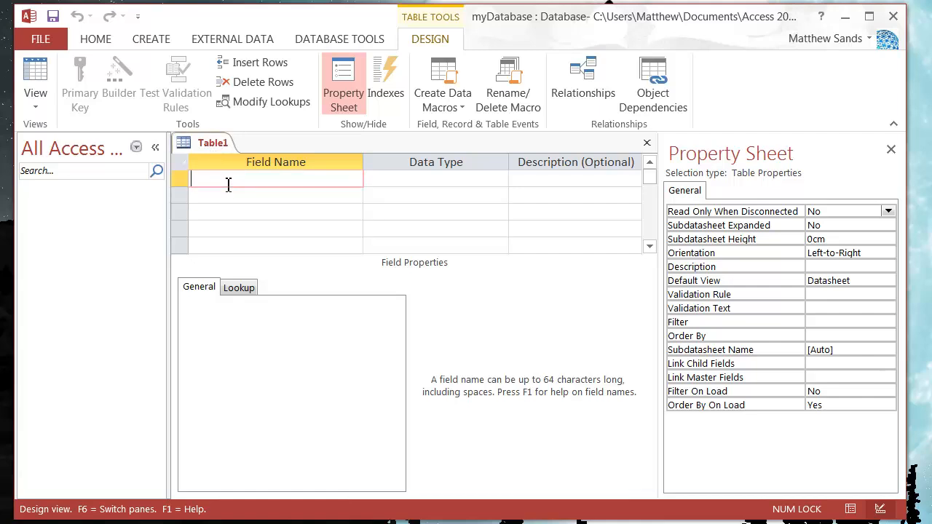
pyautogui.write('UserID')
pyautogui.click(398, 180)
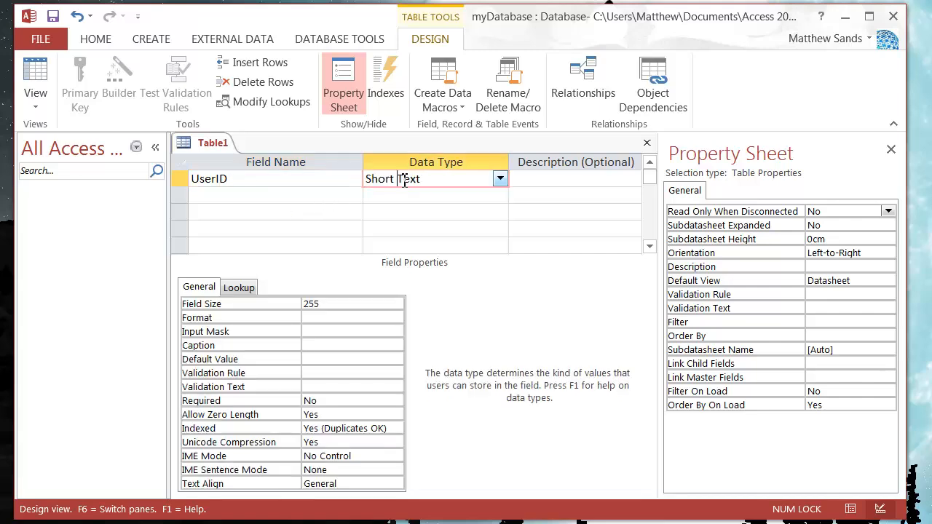
pyautogui.click(499, 179)
pyautogui.click(409, 229)
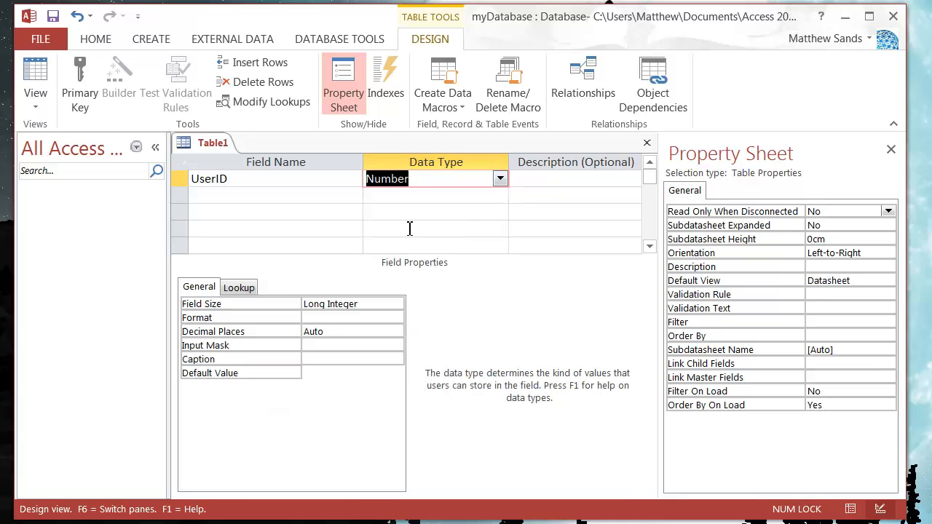
pyautogui.click(372, 306)
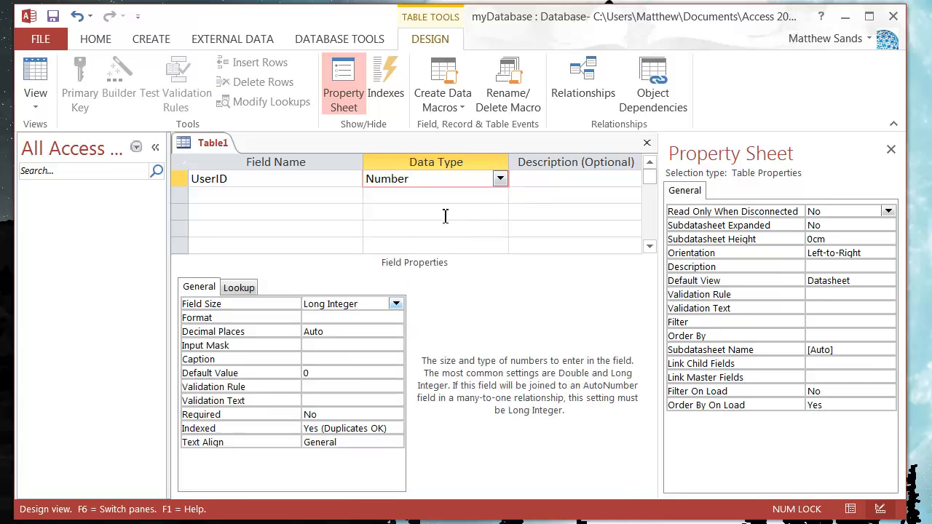
pyautogui.click(429, 179)
# - Add a second field named UserName with the Short Text data type
pyautogui.click(285, 195)
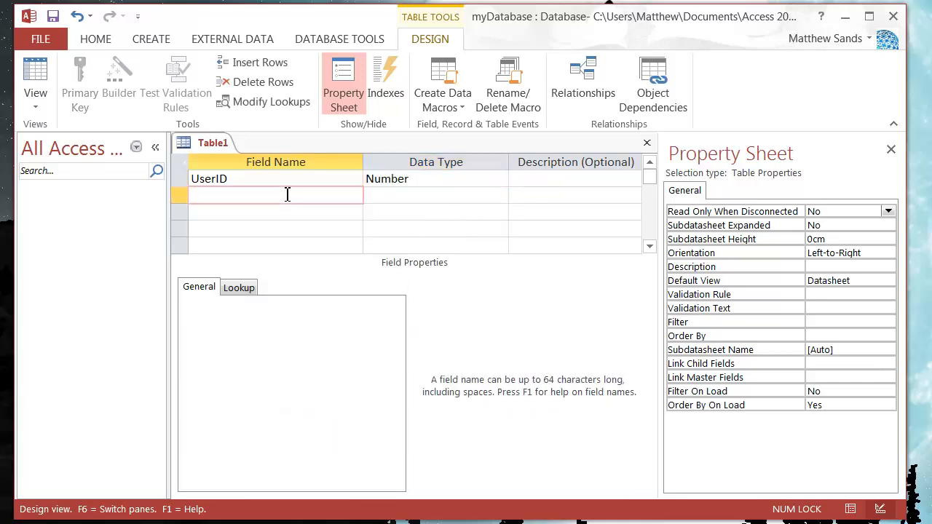
pyautogui.write('UserName')
pyautogui.press('Tab')
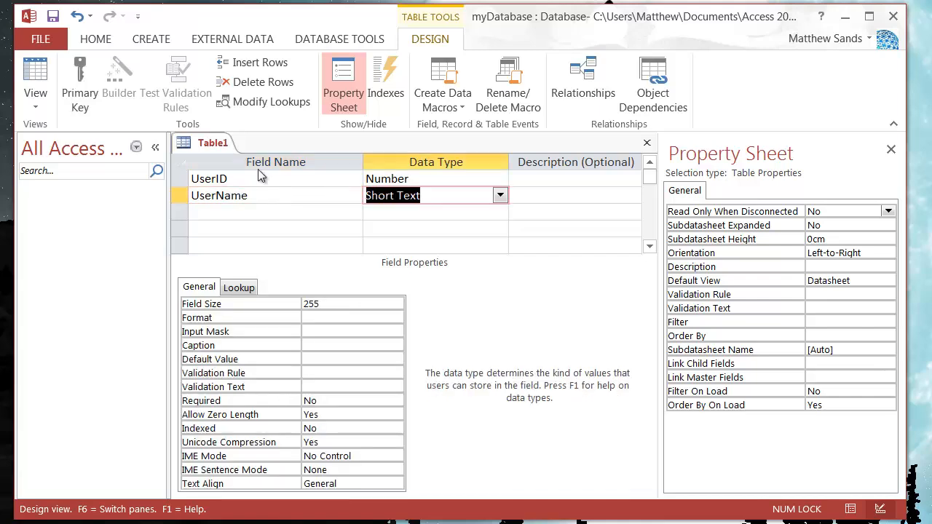
pyautogui.click(500, 196)
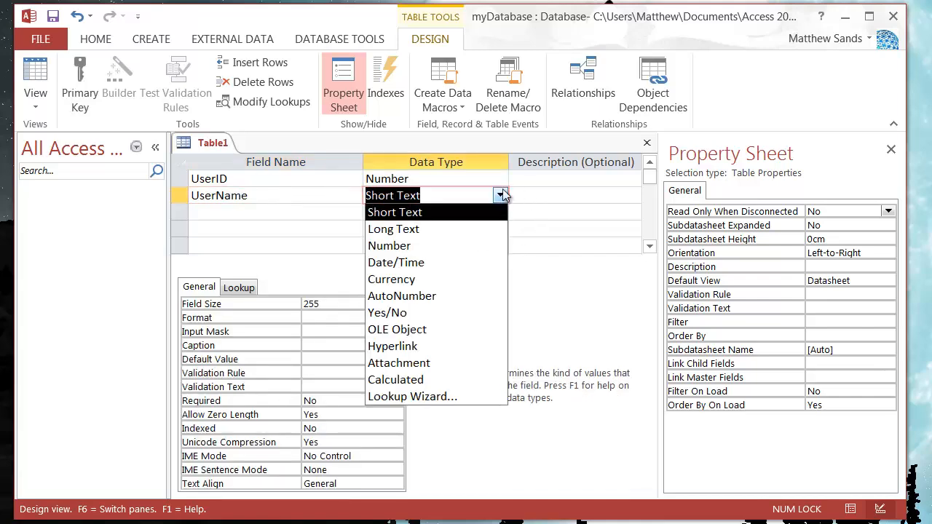
pyautogui.click(424, 212)
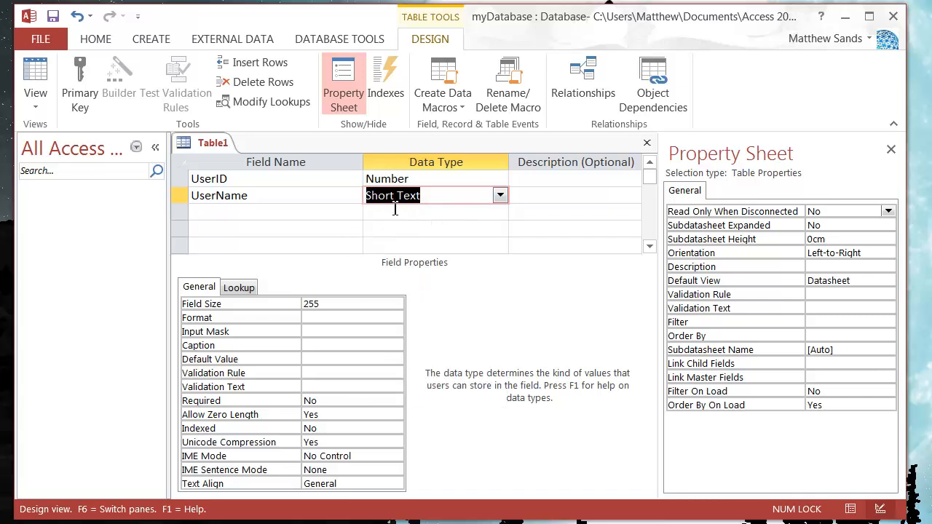
# - Add a third field named UserCity with the Short Text data type
pyautogui.click(328, 209)
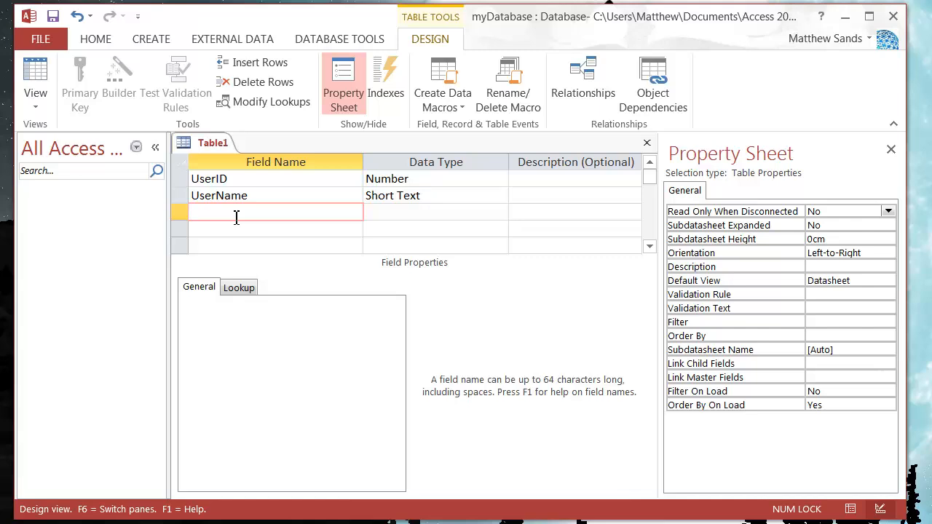
pyautogui.write('UserCity')
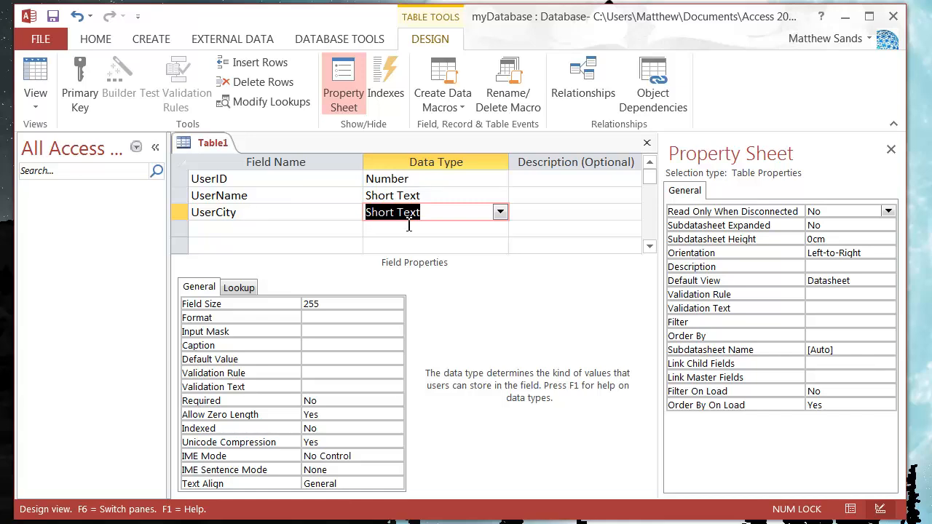
pyautogui.click(354, 229)
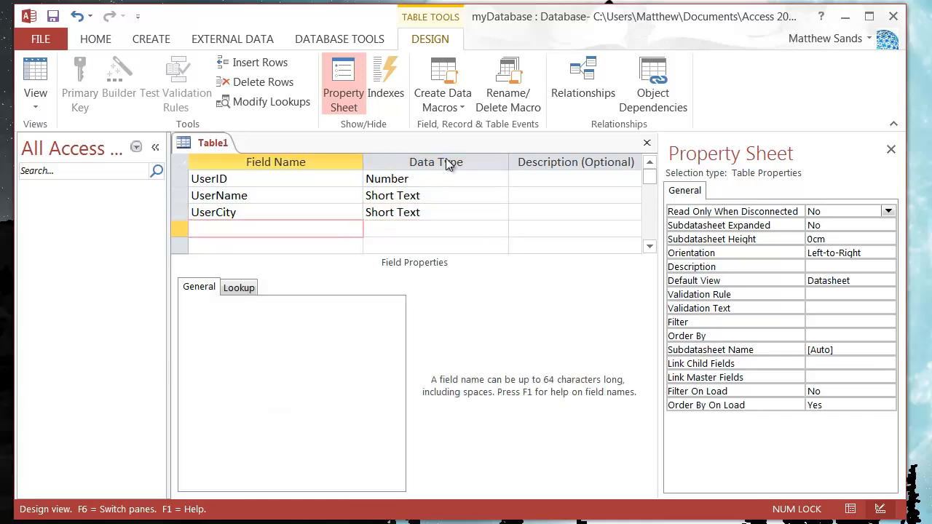
# - Review the field names and data types of UserID, UserName and UserCity in the table design
pyautogui.click(439, 195)
pyautogui.click(434, 179)
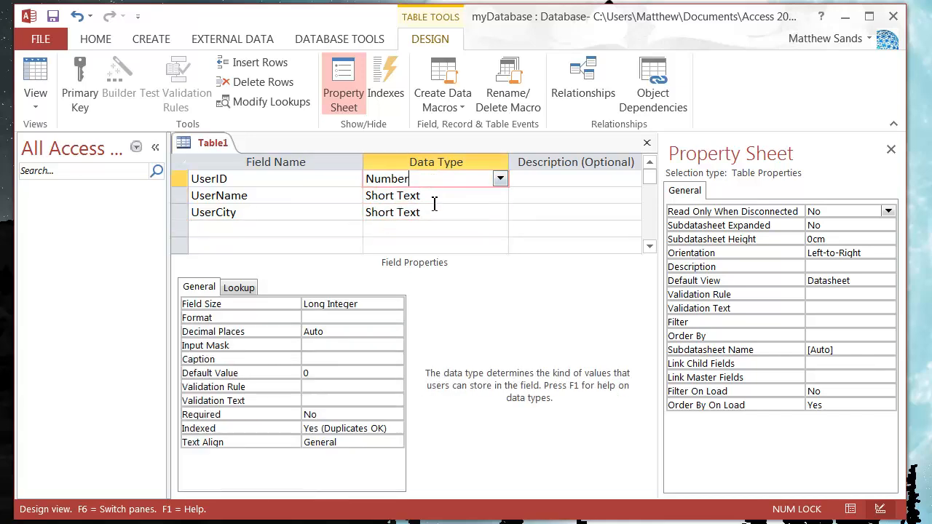
pyautogui.click(435, 212)
pyautogui.click(302, 233)
pyautogui.click(279, 211)
pyautogui.click(270, 195)
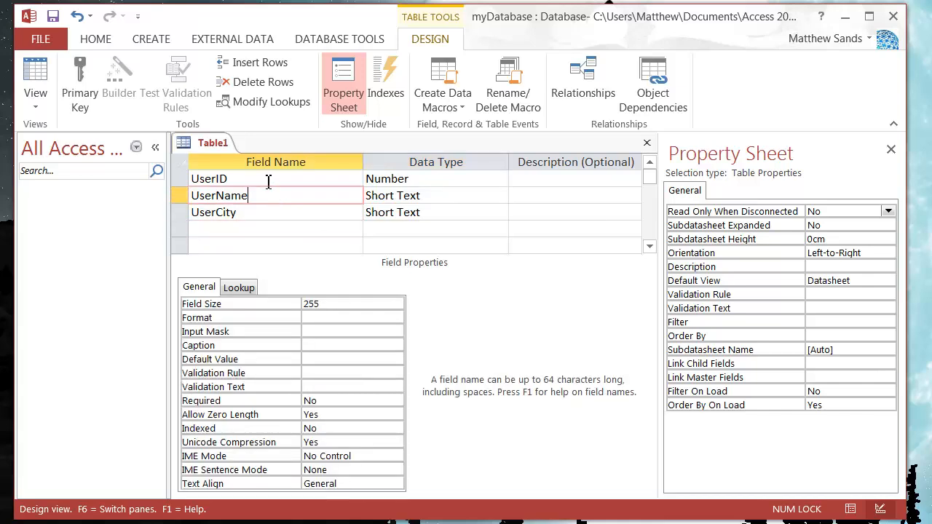
pyautogui.click(248, 182)
pyautogui.click(268, 195)
pyautogui.click(259, 212)
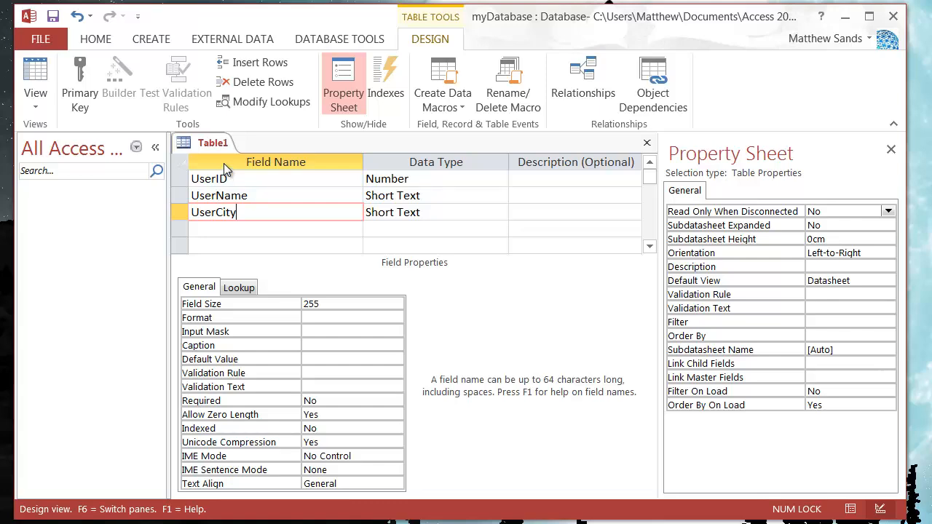
pyautogui.click(274, 196)
pyautogui.click(269, 180)
pyautogui.click(265, 195)
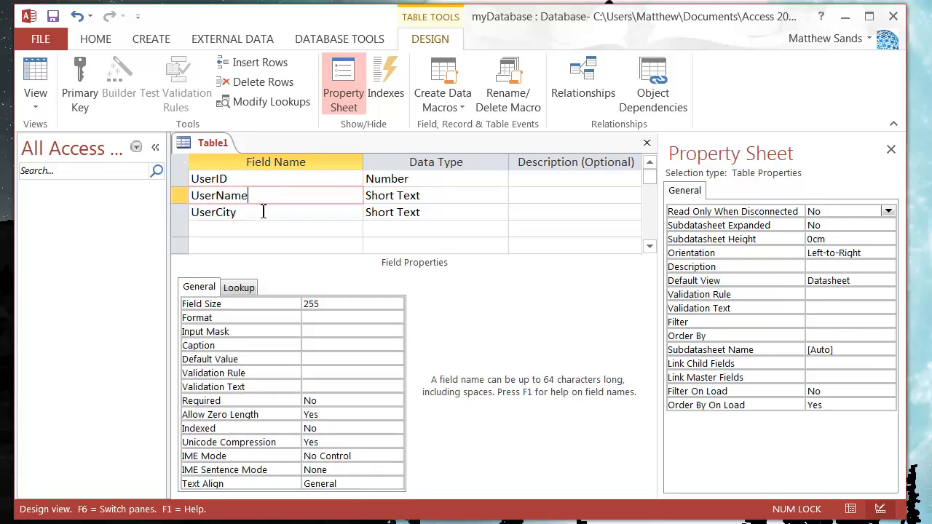
pyautogui.click(263, 212)
pyautogui.click(269, 194)
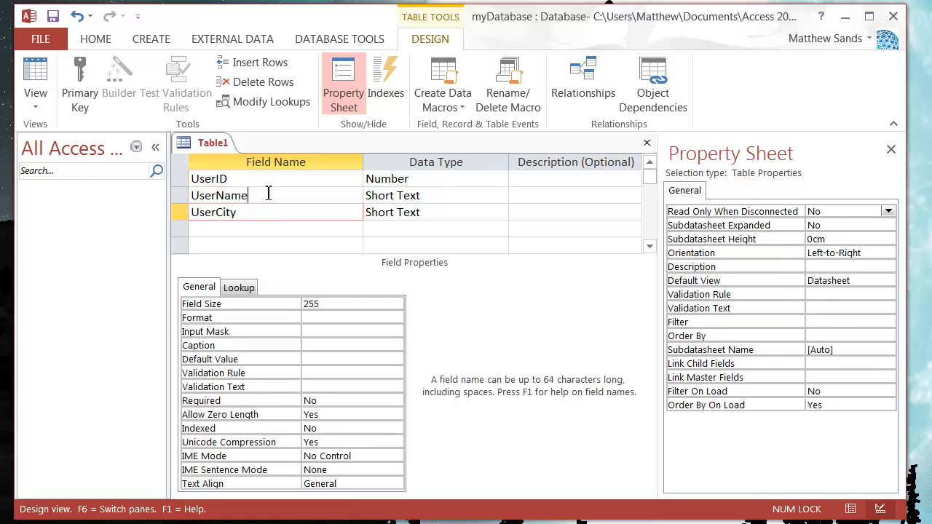
pyautogui.click(263, 181)
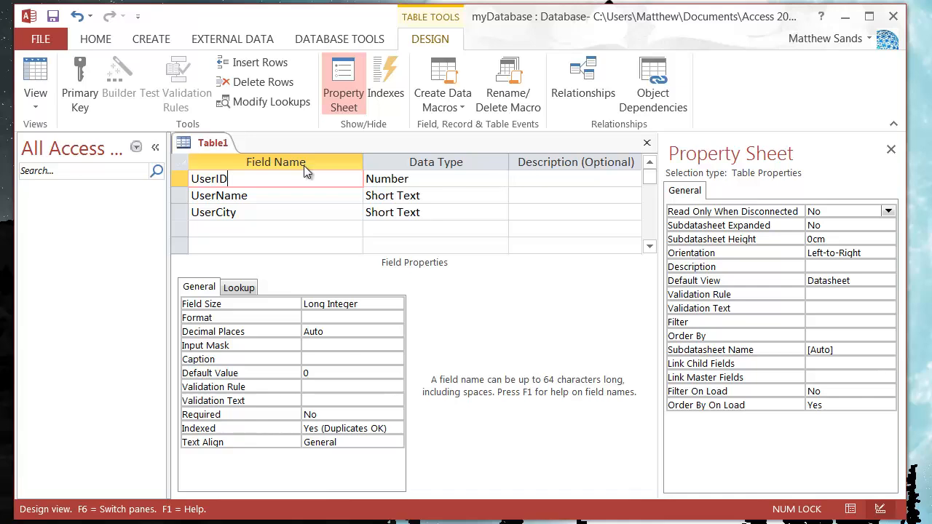
# - Save the table as MyFirstTable without creating a primary key, and close it
pyautogui.rightClick(201, 144)
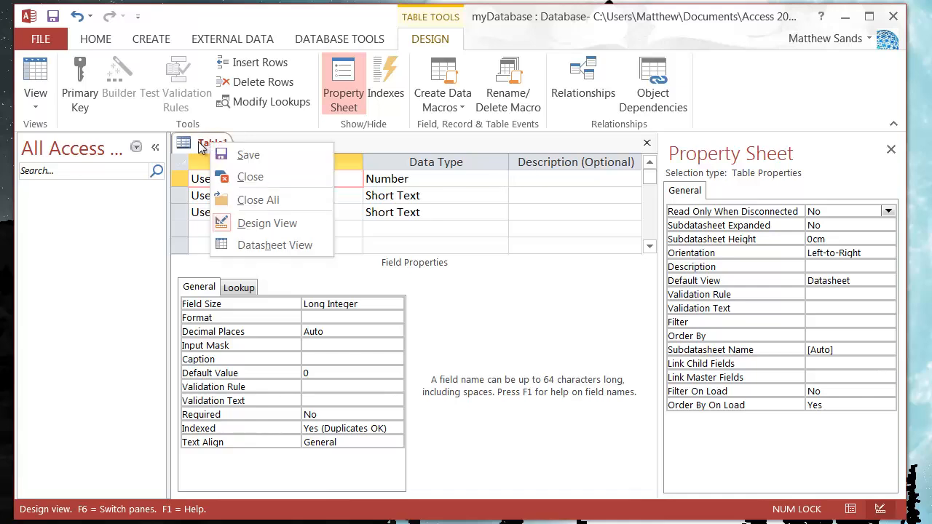
pyautogui.click(246, 155)
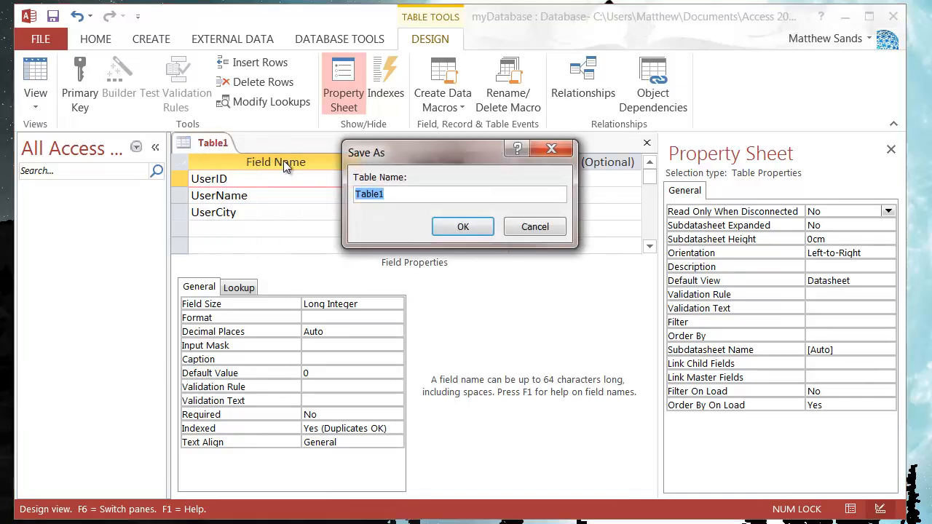
pyautogui.moveTo(432, 159); pyautogui.dragTo(287, 176)
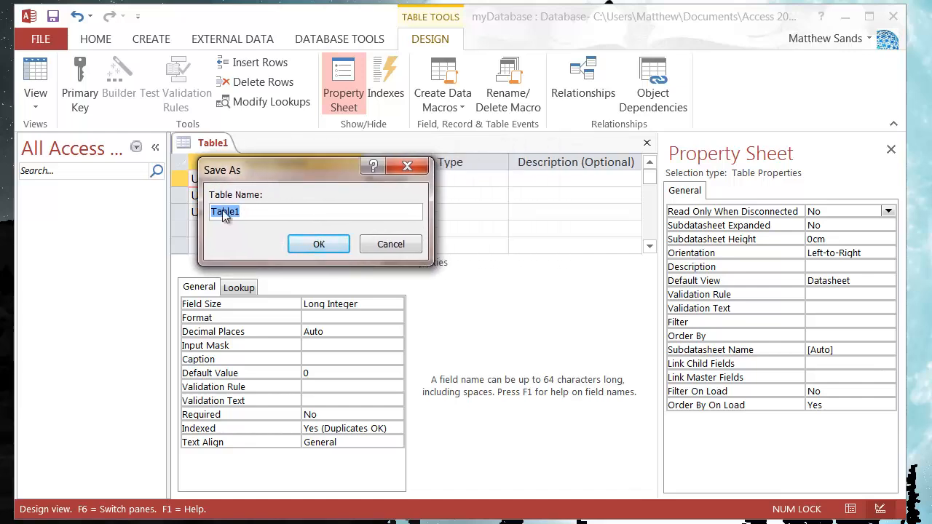
pyautogui.write('MyFirst')
pyautogui.click(319, 243)
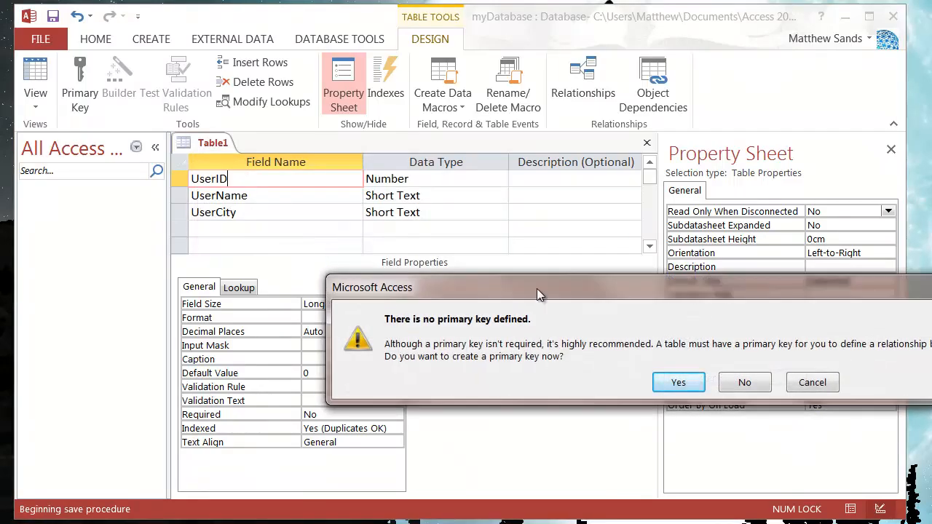
pyautogui.moveTo(536, 288); pyautogui.dragTo(251, 152)
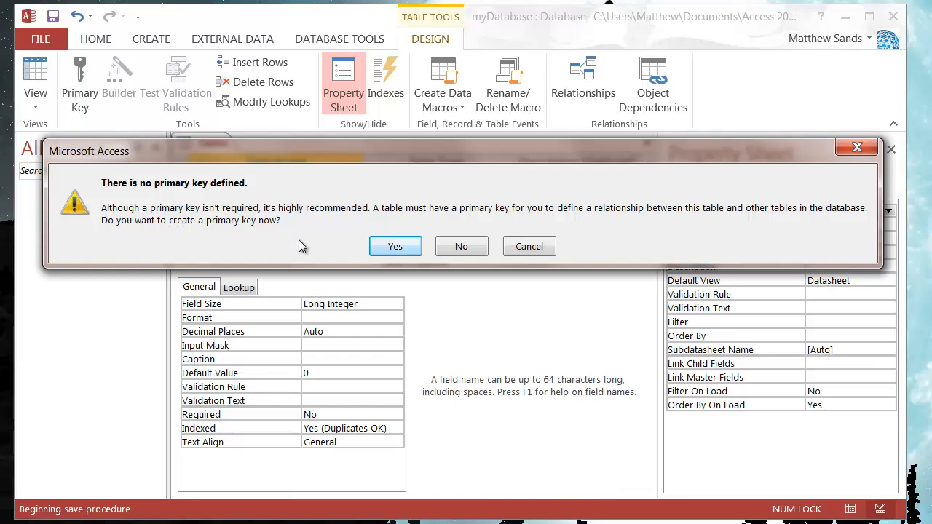
pyautogui.click(480, 252)
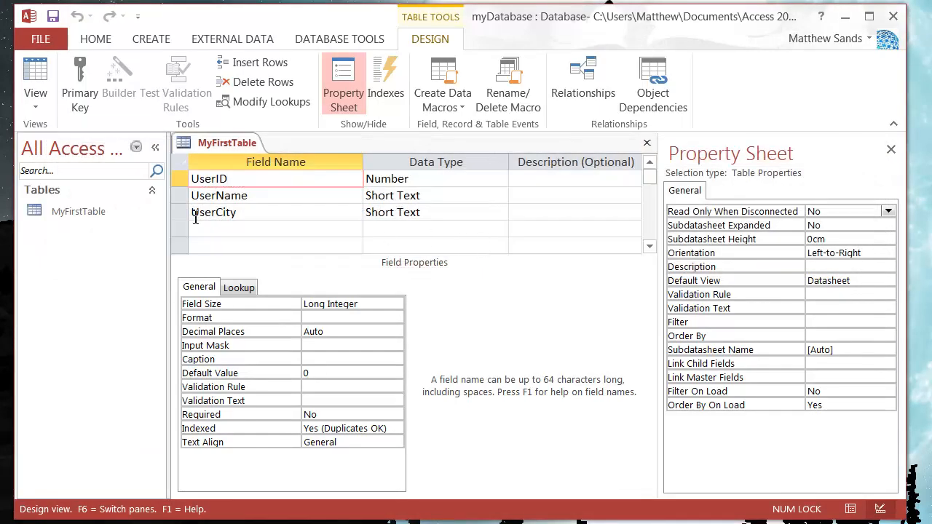
pyautogui.rightClick(223, 143)
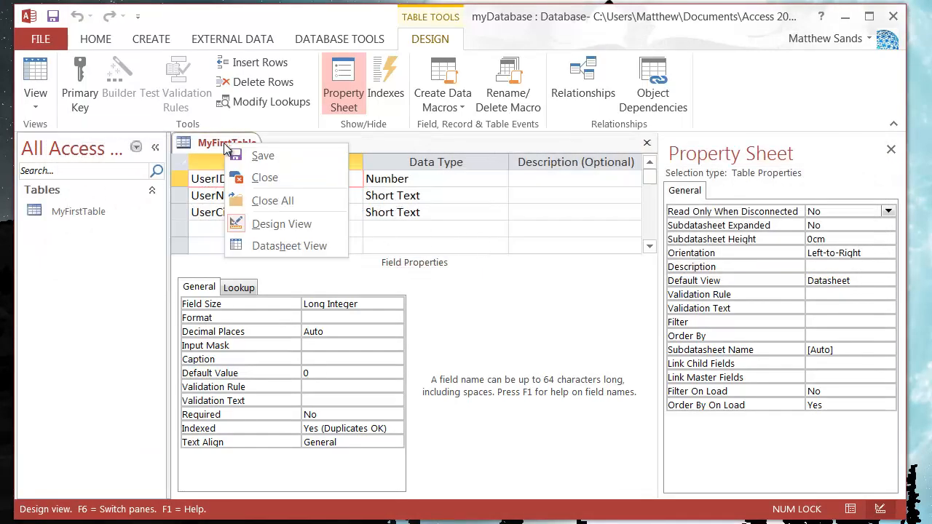
pyautogui.click(269, 177)
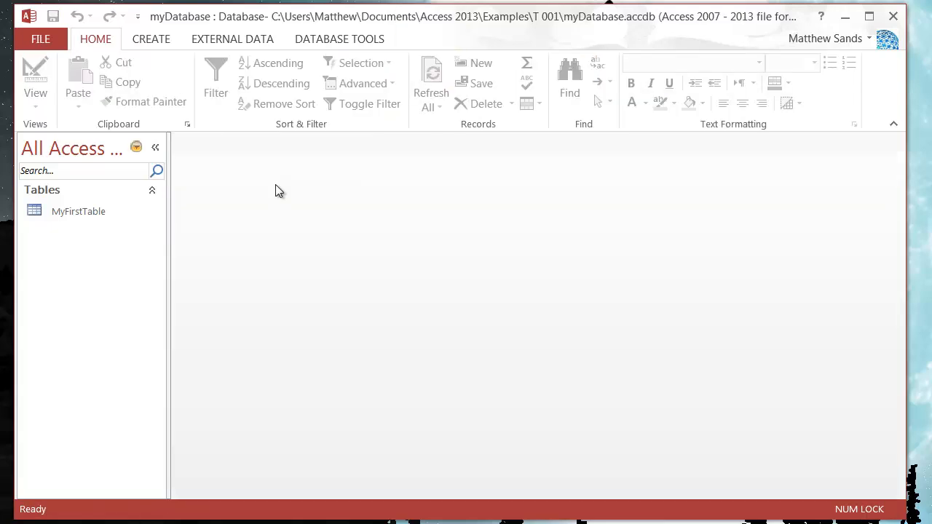
# - Reopen MyFirstTable in Design view to check its field list, and close it again
pyautogui.click(100, 217)
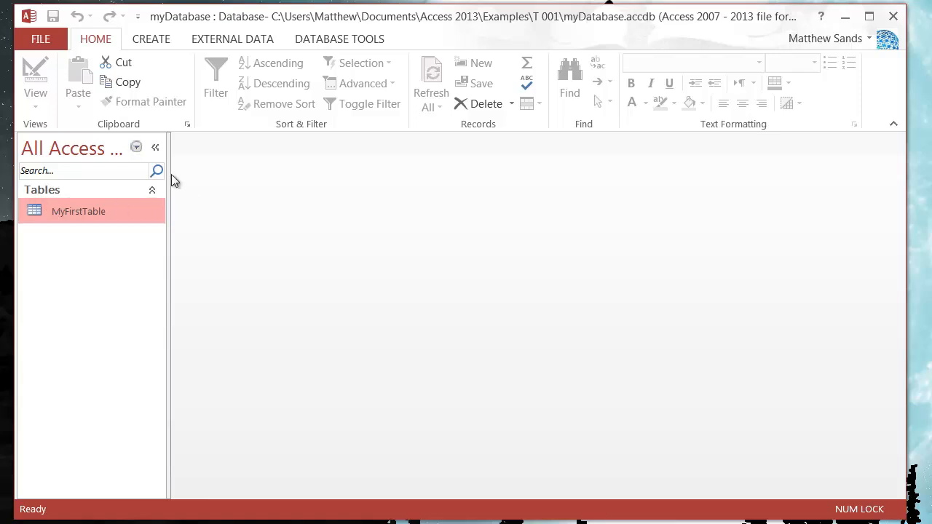
pyautogui.rightClick(90, 211)
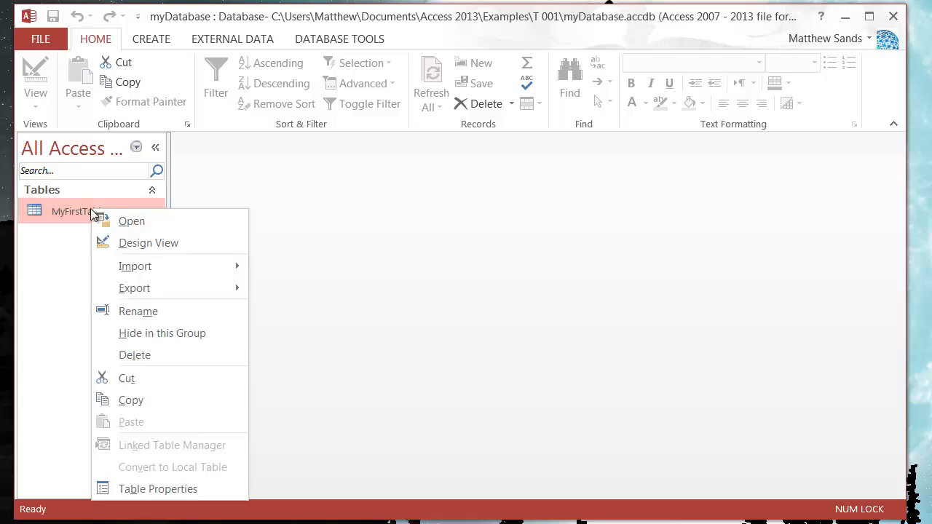
pyautogui.click(157, 245)
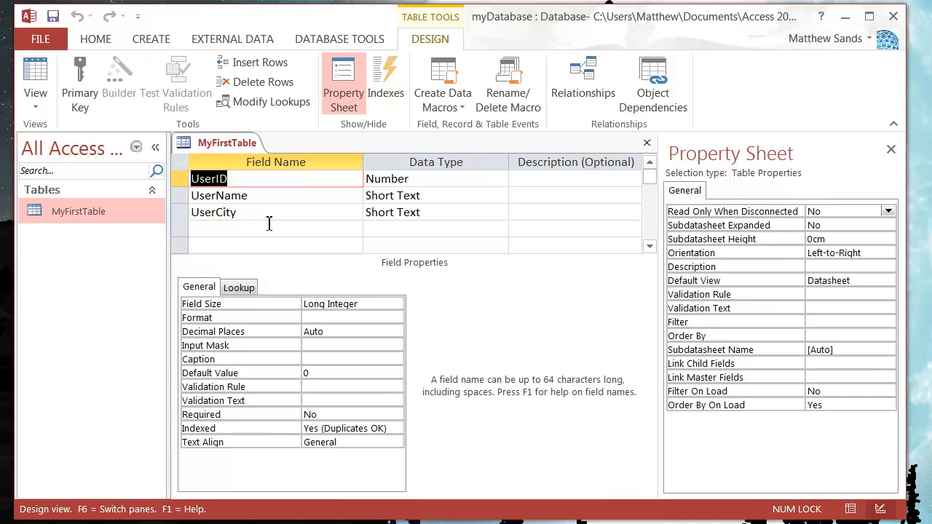
pyautogui.click(207, 229)
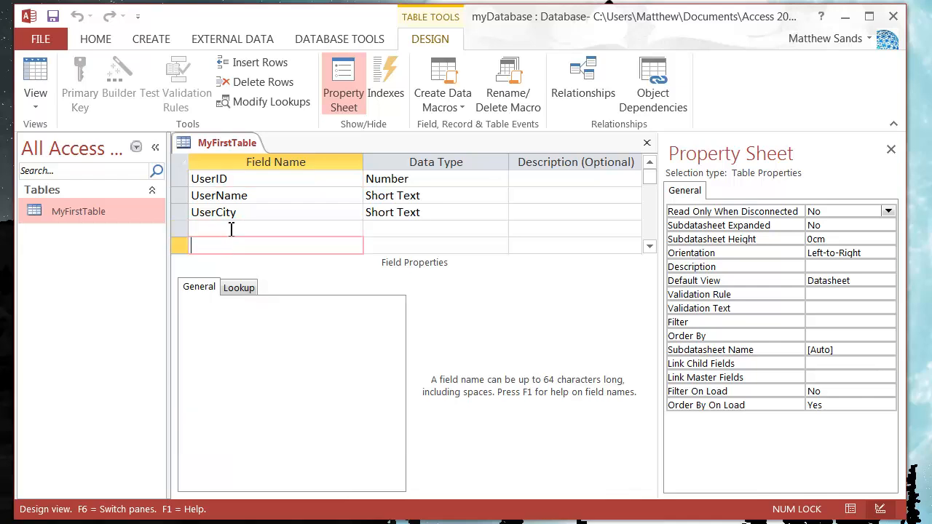
pyautogui.rightClick(217, 145)
pyautogui.click(259, 182)
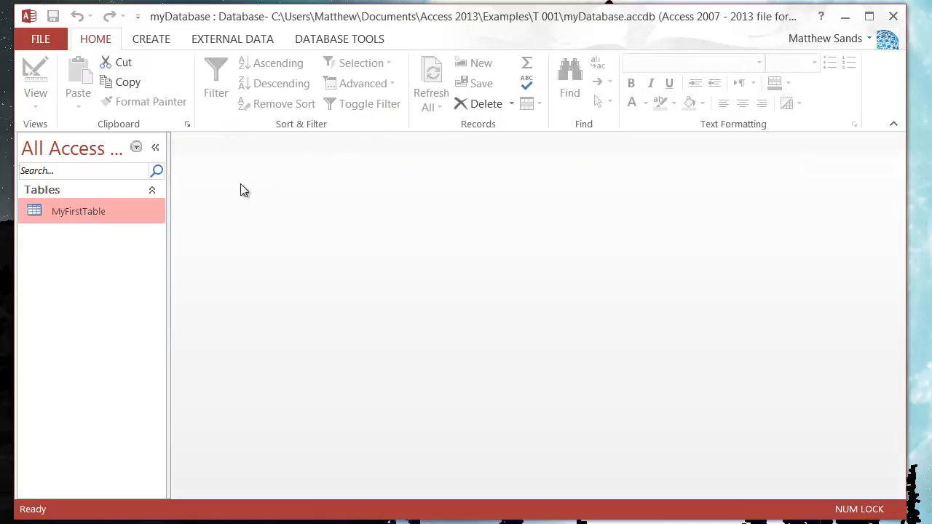
# - Open MyFirstTable in Datasheet view and go through the fields of its empty record
pyautogui.rightClick(119, 211)
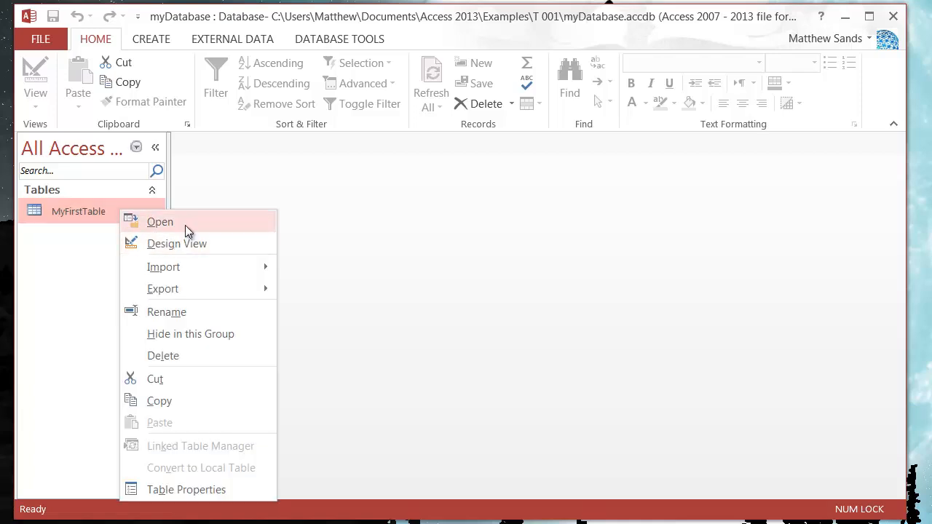
pyautogui.click(185, 226)
pyautogui.click(318, 180)
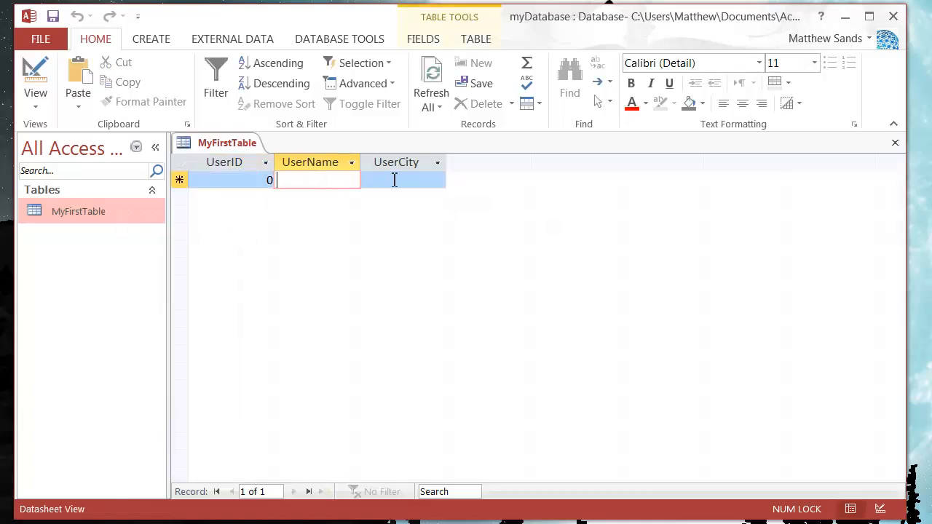
pyautogui.click(383, 180)
pyautogui.click(309, 181)
pyautogui.click(245, 180)
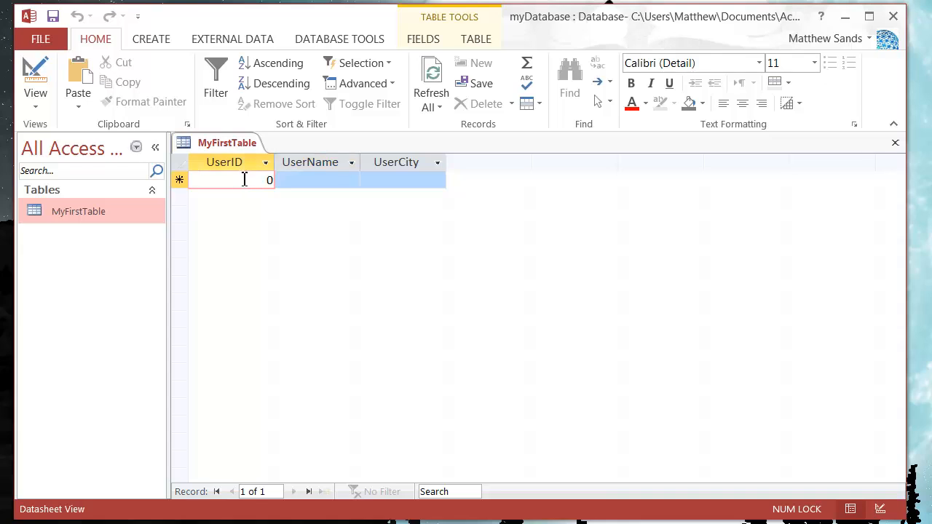
# - Examine the UserID, UserName and UserCity columns of the datasheet by selecting each whole column
pyautogui.click(233, 160)
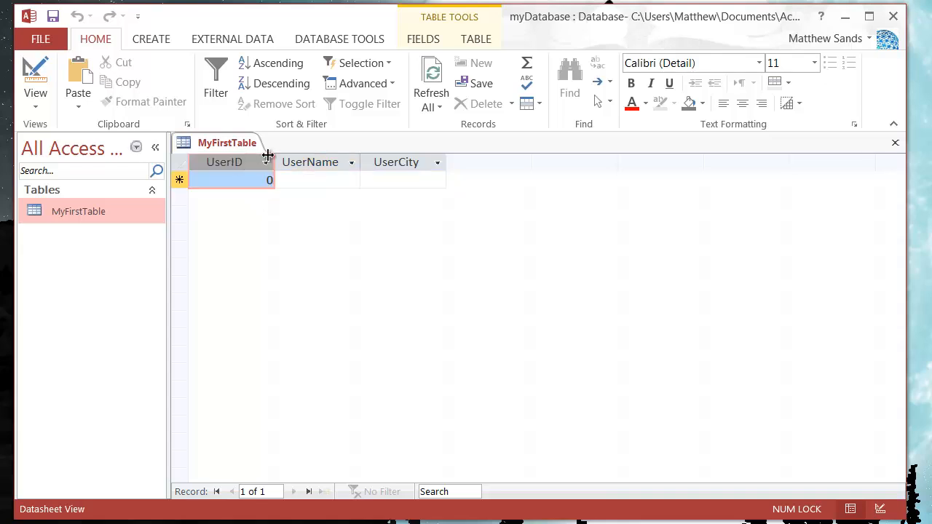
pyautogui.click(310, 160)
pyautogui.click(384, 165)
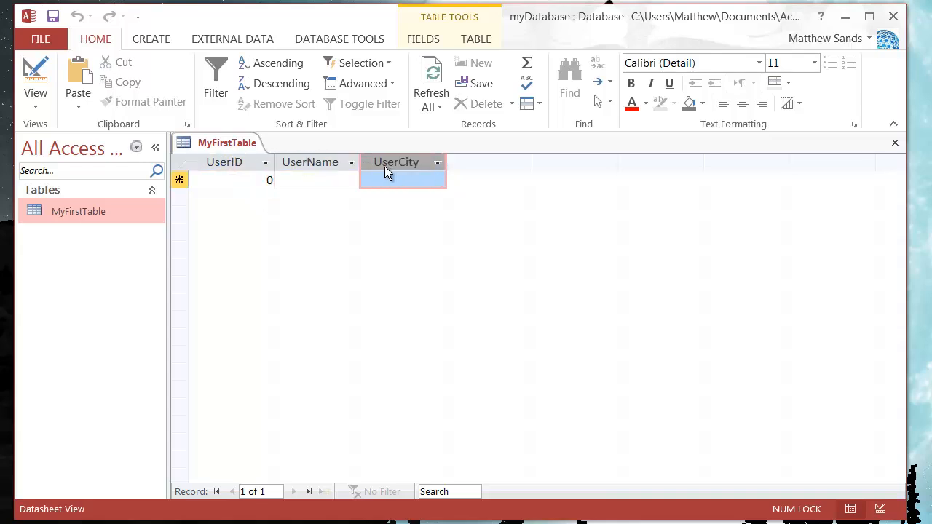
pyautogui.click(282, 162)
pyautogui.click(269, 160)
pyautogui.click(304, 160)
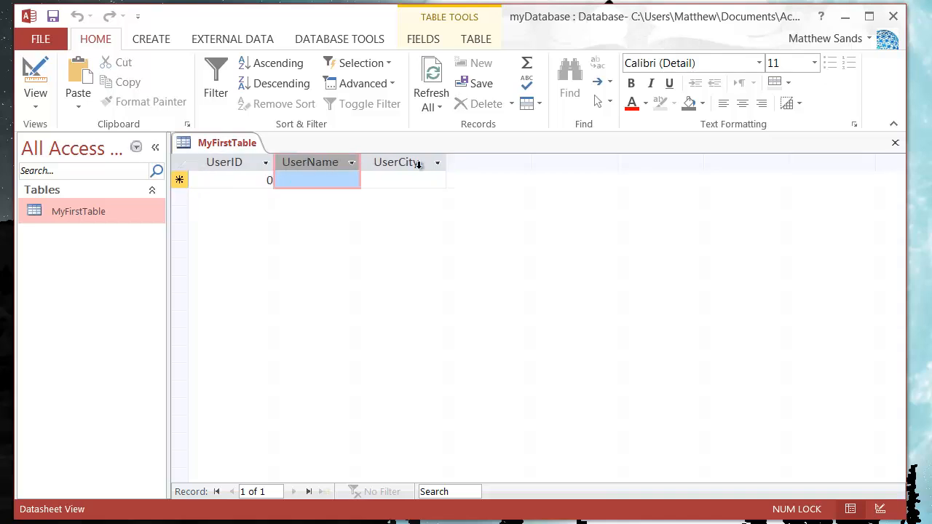
pyautogui.click(396, 163)
pyautogui.click(294, 163)
pyautogui.click(218, 164)
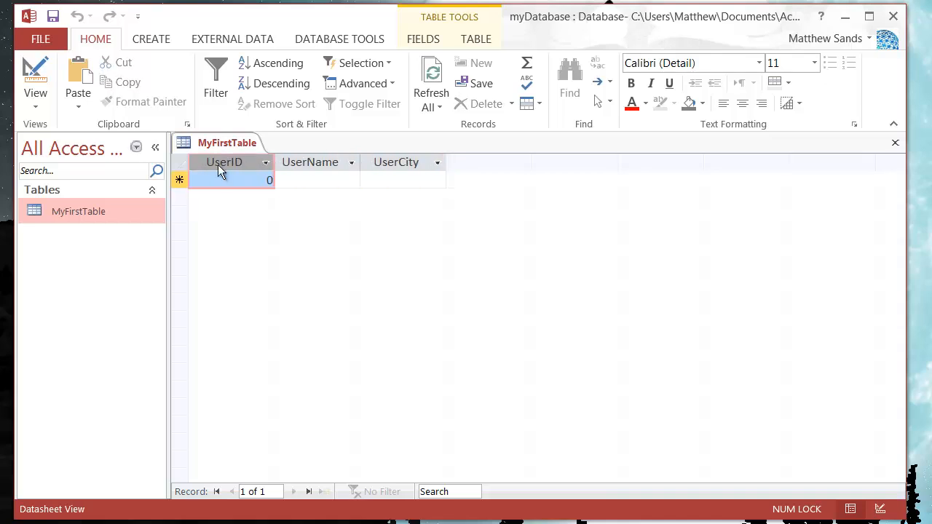
# - Examine the new-record row of MyFirstTable, both as a whole record and field by field
pyautogui.click(178, 180)
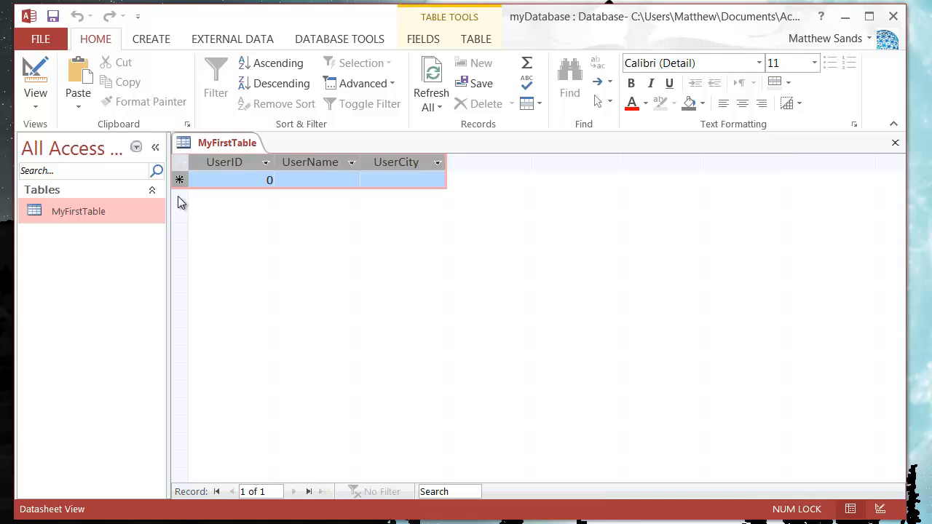
pyautogui.click(180, 180)
pyautogui.click(233, 181)
pyautogui.click(309, 182)
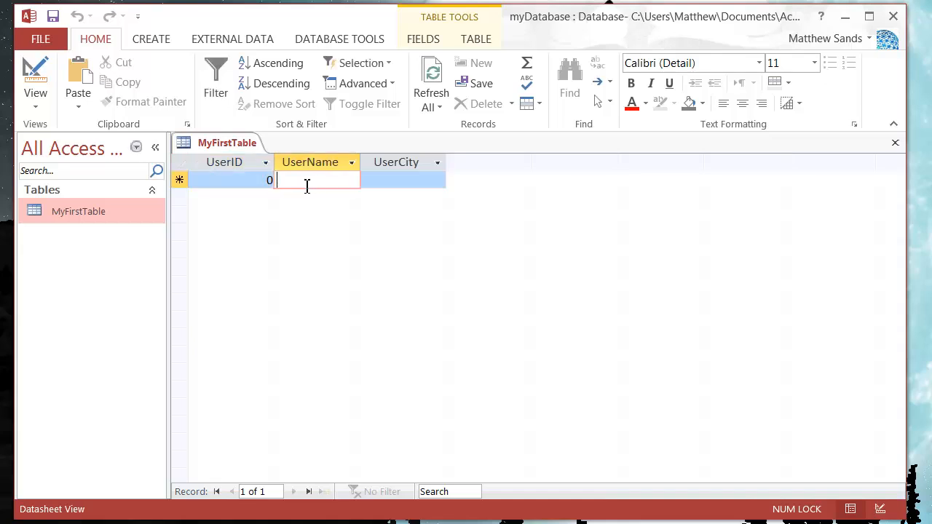
pyautogui.click(203, 179)
pyautogui.click(180, 182)
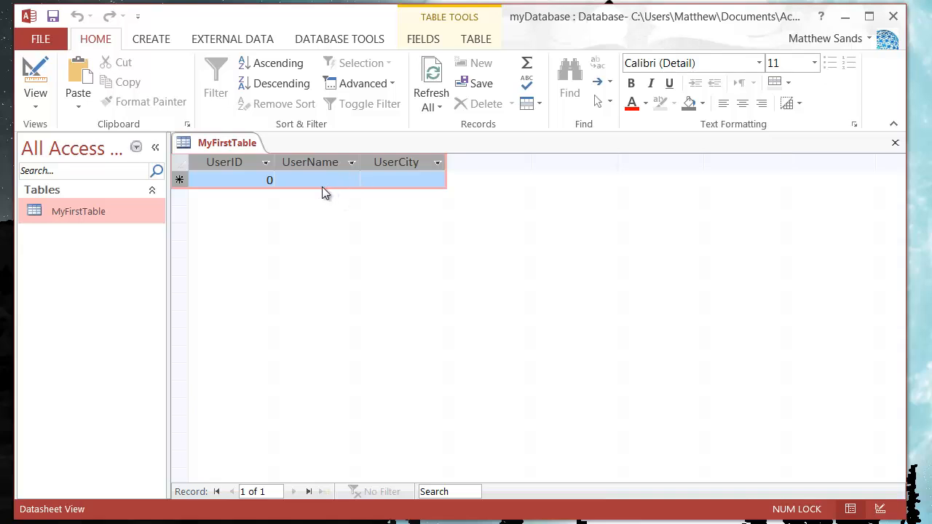
pyautogui.click(303, 184)
pyautogui.click(233, 182)
pyautogui.click(179, 177)
pyautogui.click(259, 184)
pyautogui.click(332, 182)
pyautogui.click(379, 183)
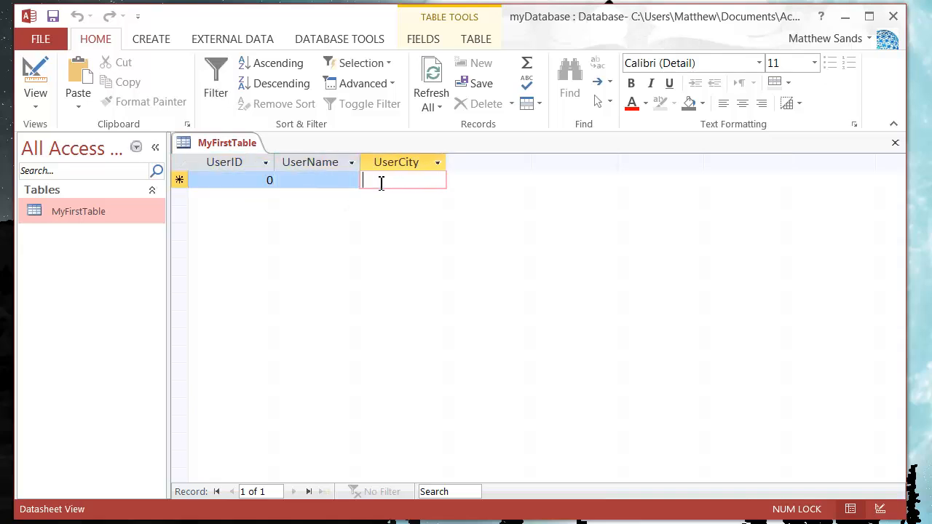
pyautogui.click(308, 187)
pyautogui.click(238, 187)
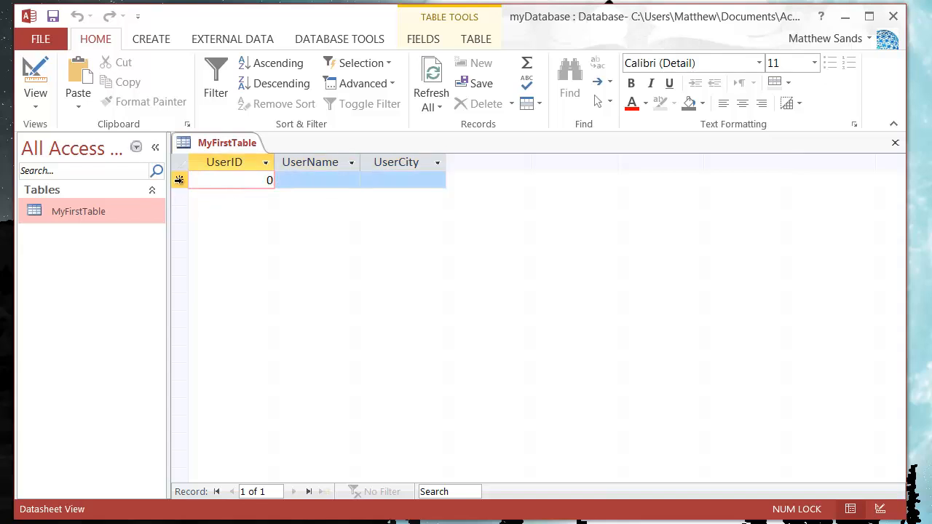
pyautogui.click(180, 180)
pyautogui.click(286, 179)
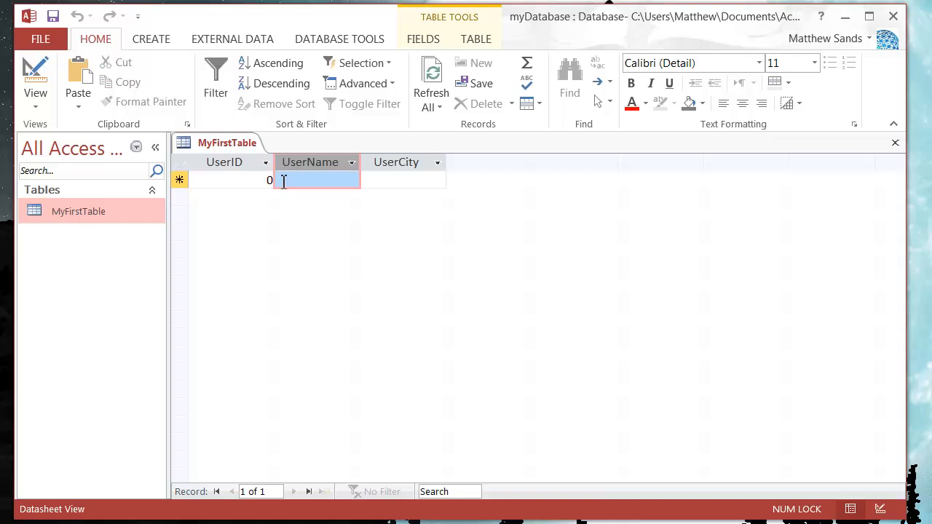
pyautogui.click(267, 182)
pyautogui.click(329, 182)
pyautogui.click(374, 180)
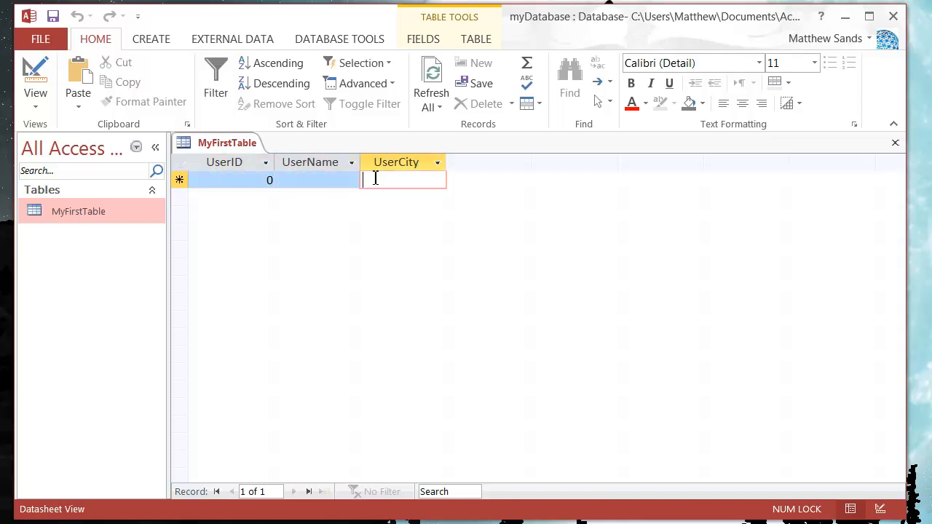
# - Enter the first record in MyFirstTable with its UserID, the user's full name as UserName, and Chesterfield as UserCity
pyautogui.click(257, 184)
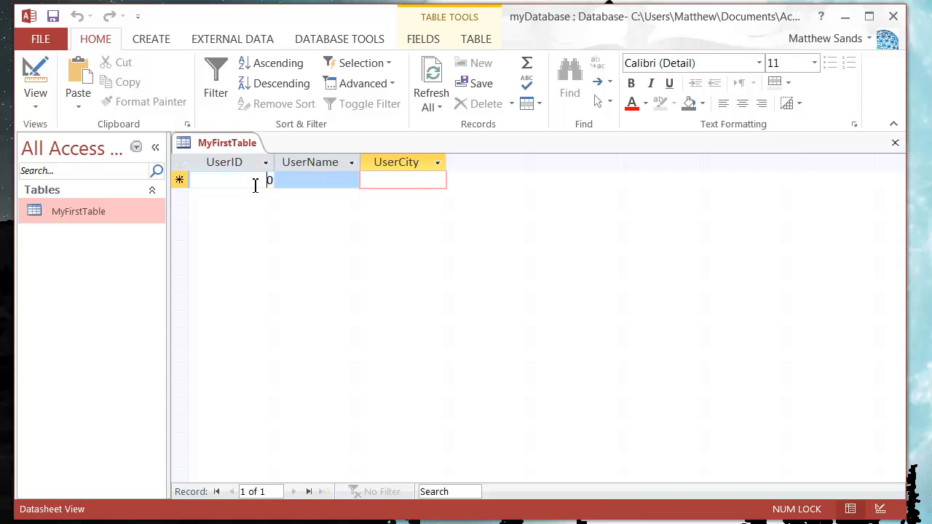
pyautogui.moveTo(270, 181); pyautogui.dragTo(289, 181)
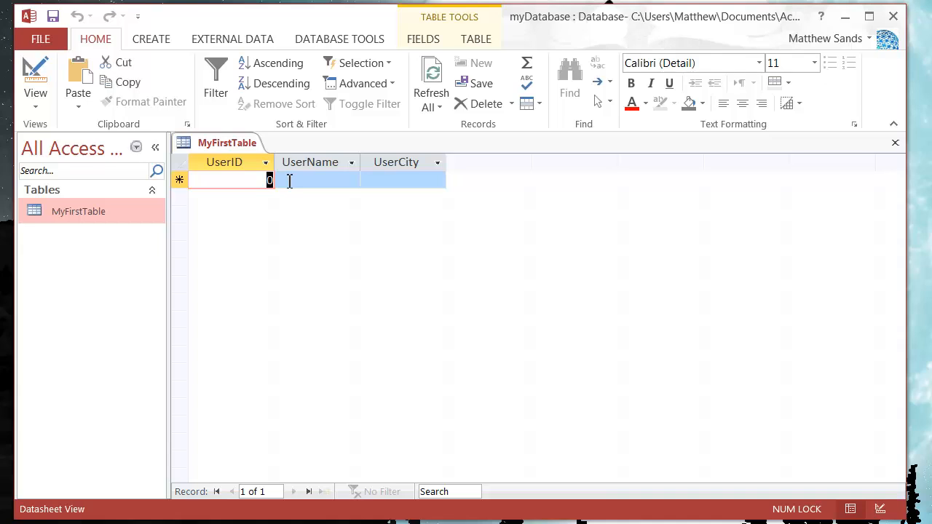
pyautogui.write('100')
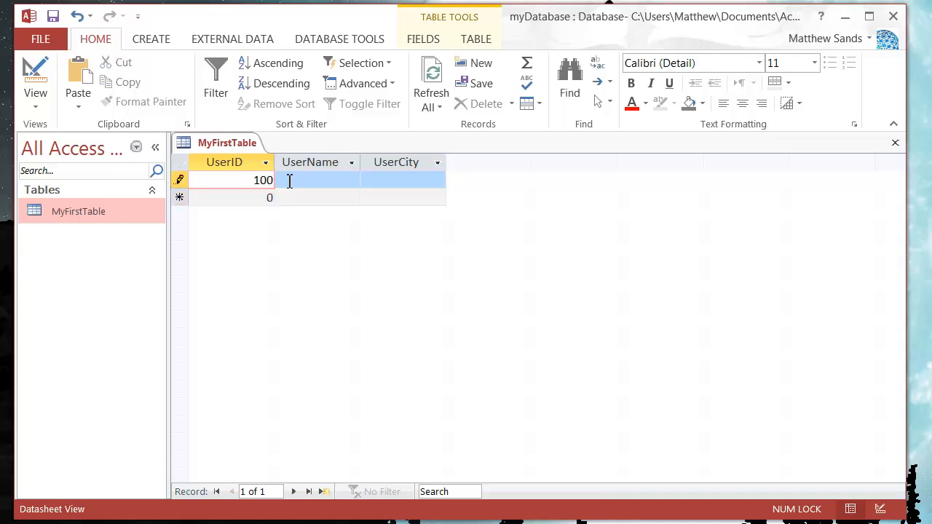
pyautogui.write('1')
pyautogui.click(307, 182)
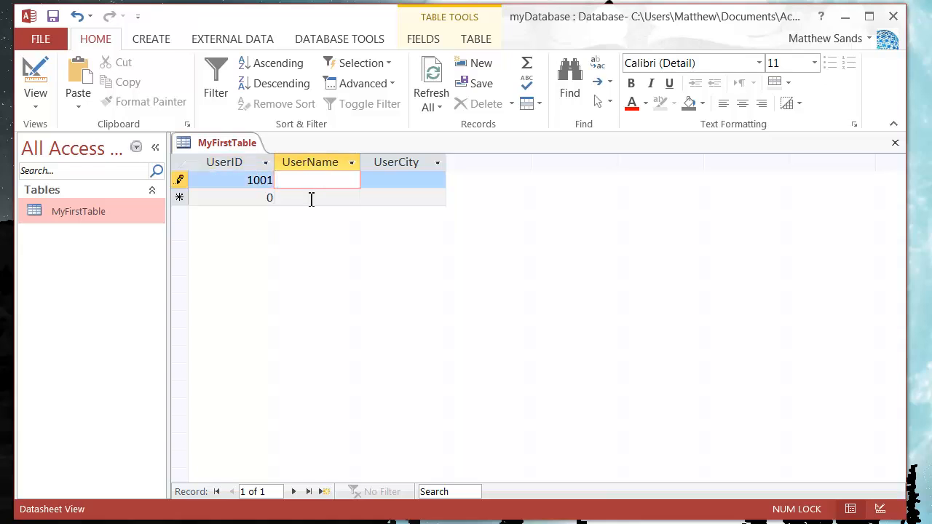
pyautogui.write('Matt Sands')
pyautogui.press('Tab')
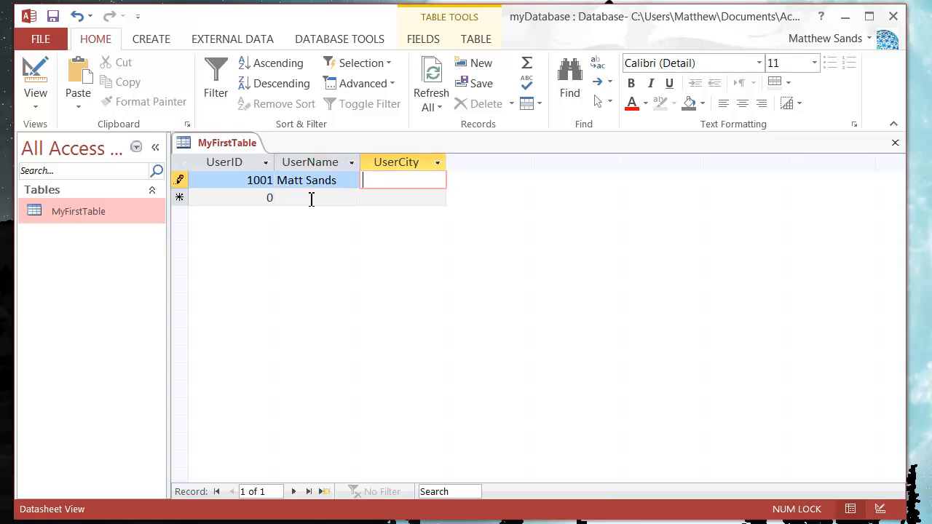
pyautogui.write('Chesterfield')
pyautogui.click(322, 198)
# - Fit the UserCity column's width to its contents in the datasheet
pyautogui.click(265, 198)
pyautogui.press('Tab')
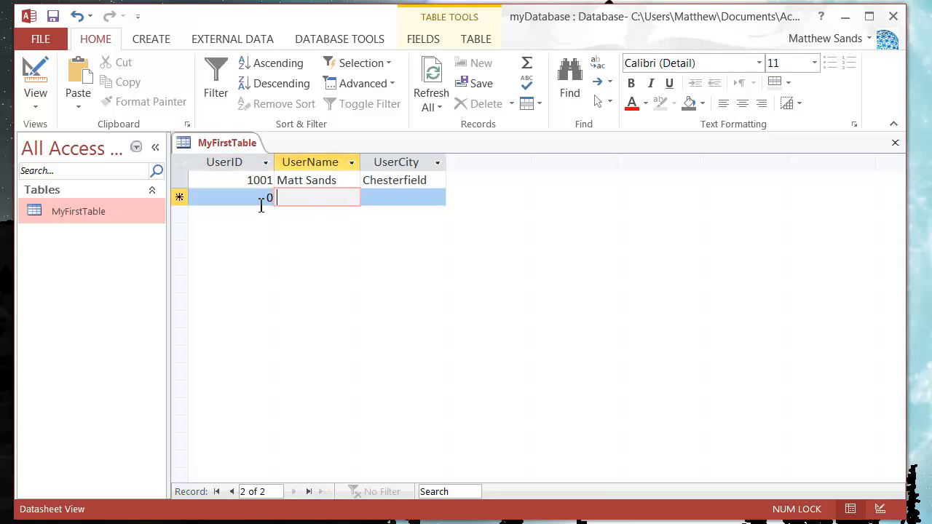
pyautogui.click(262, 206)
pyautogui.doubleClick(446, 160)
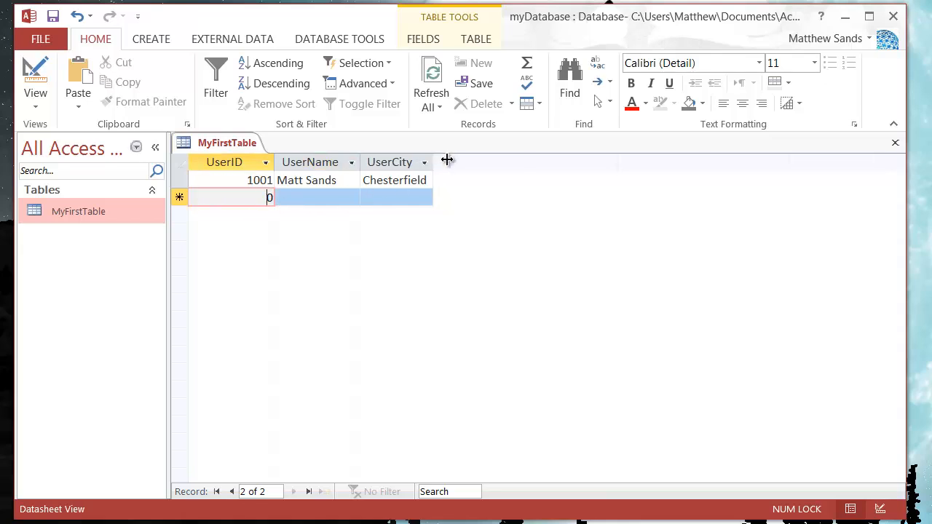
# - Start a second record in the new-record row by replacing the default 0 with its UserID
pyautogui.click(275, 197)
pyautogui.click(209, 204)
pyautogui.click(179, 197)
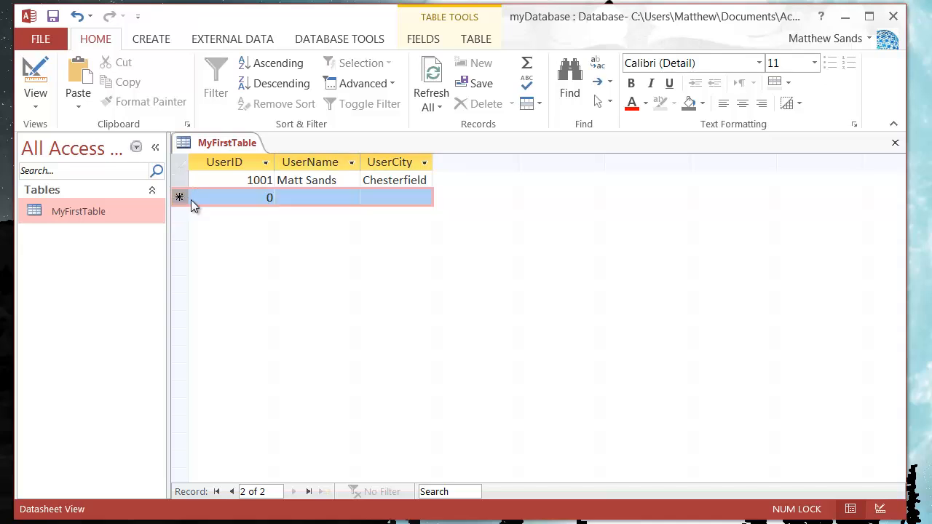
pyautogui.click(267, 197)
pyautogui.click(291, 199)
pyautogui.click(252, 201)
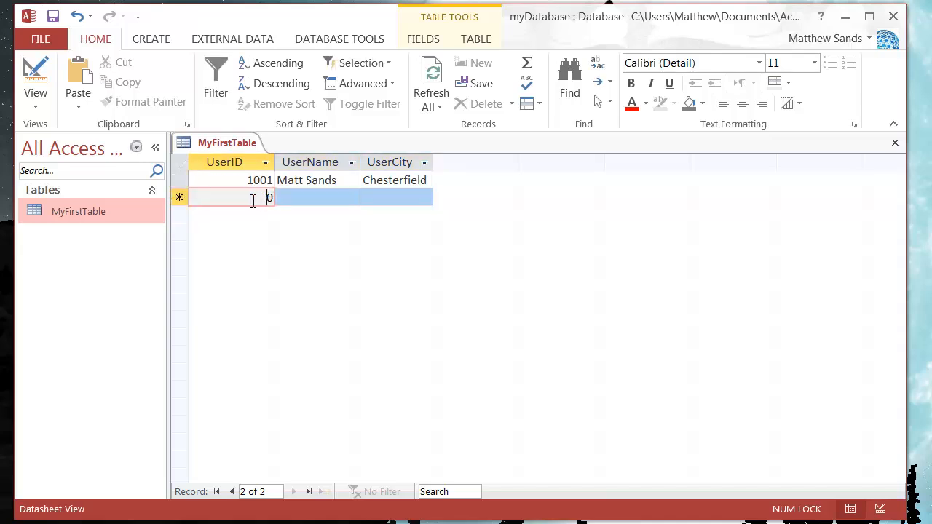
pyautogui.doubleClick(269, 196)
pyautogui.write('100')
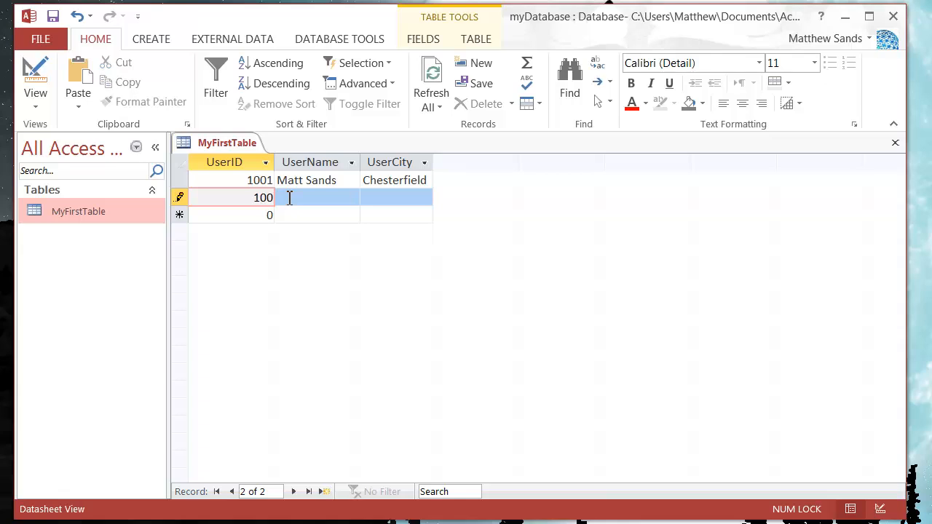
pyautogui.write('2')
# - Complete the second record with the user's full name as UserName and London as UserCity
pyautogui.click(288, 198)
pyautogui.click(308, 215)
pyautogui.click(319, 201)
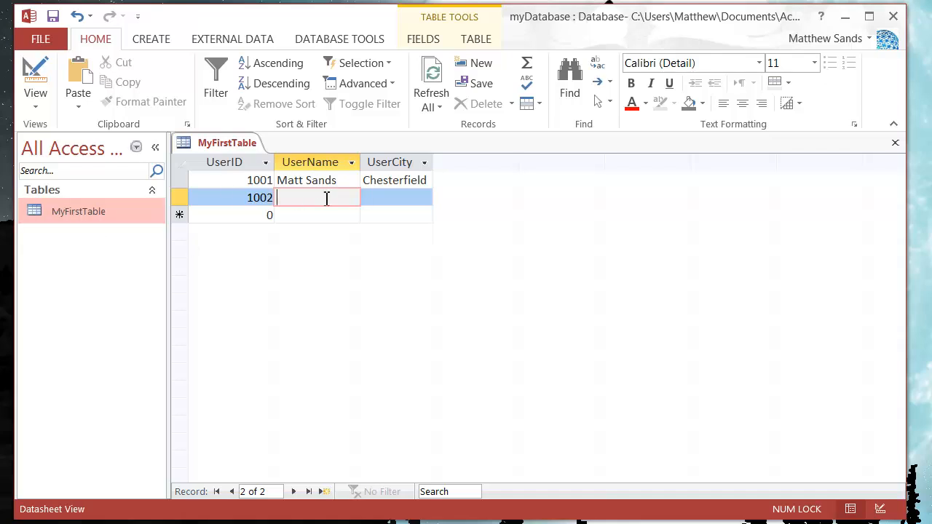
pyautogui.write('Bruce Smith')
pyautogui.press('Tab')
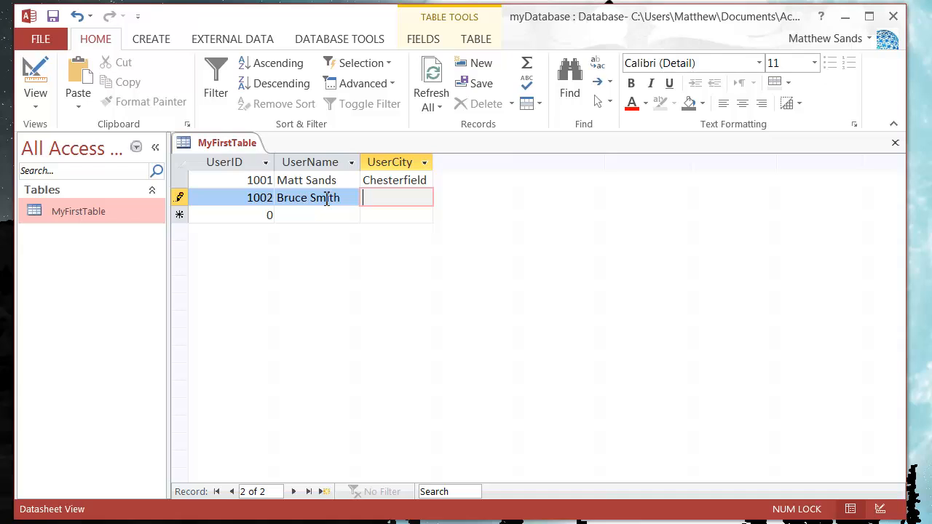
pyautogui.write('London')
pyautogui.press('Tab')
# - Enter a third record with its UserID, the user's full name as UserName, and New York as UserCity
pyautogui.write('10')
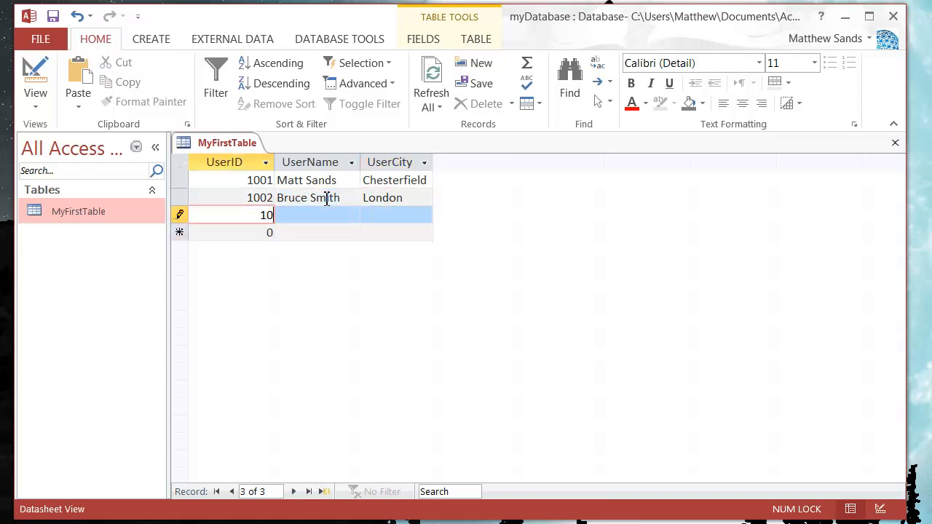
pyautogui.write('03')
pyautogui.press('Tab')
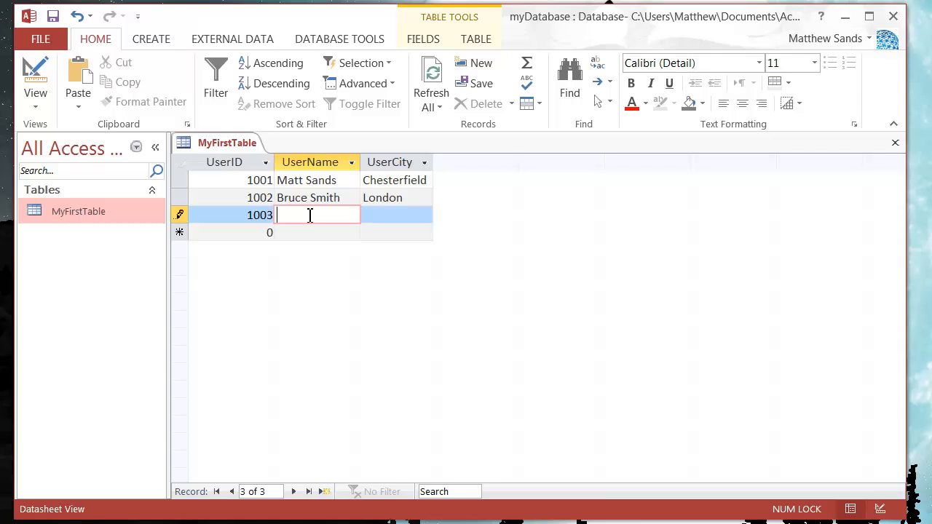
pyautogui.write('Miley Brown')
pyautogui.press('Tab')
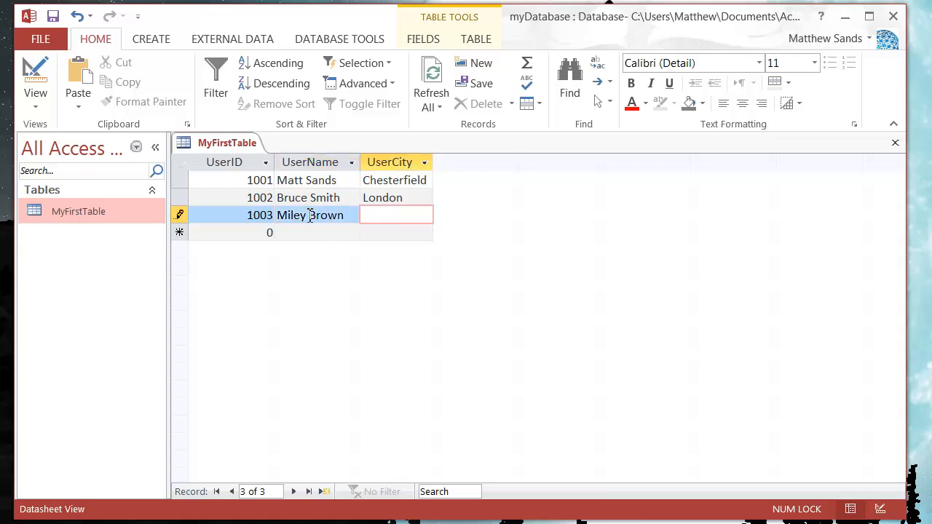
pyautogui.write('New York')
pyautogui.press('Tab')
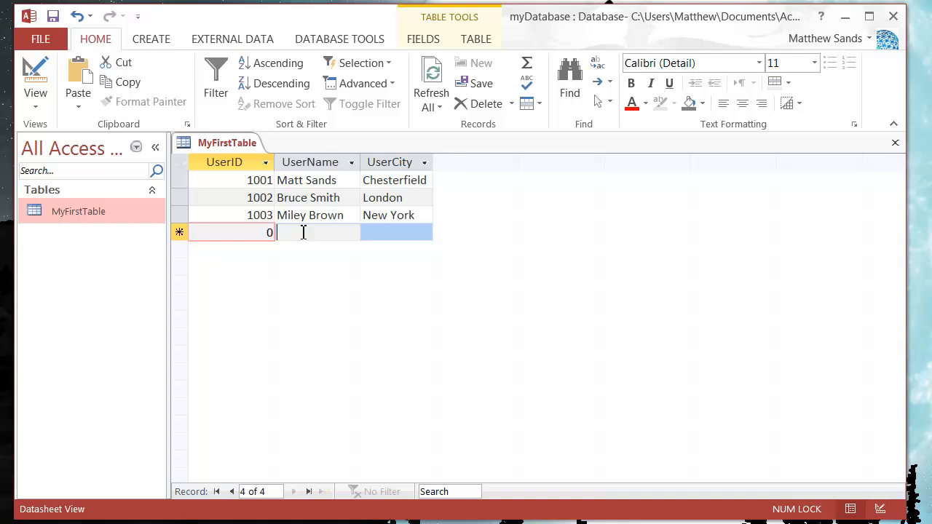
# - Examine the UserID values of the three entered records one by one
pyautogui.click(300, 232)
pyautogui.click(256, 231)
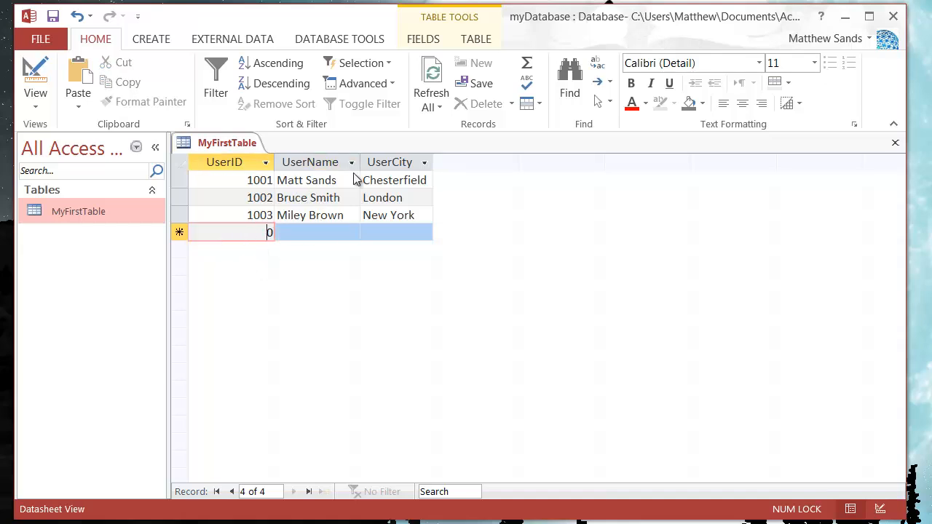
pyautogui.click(246, 215)
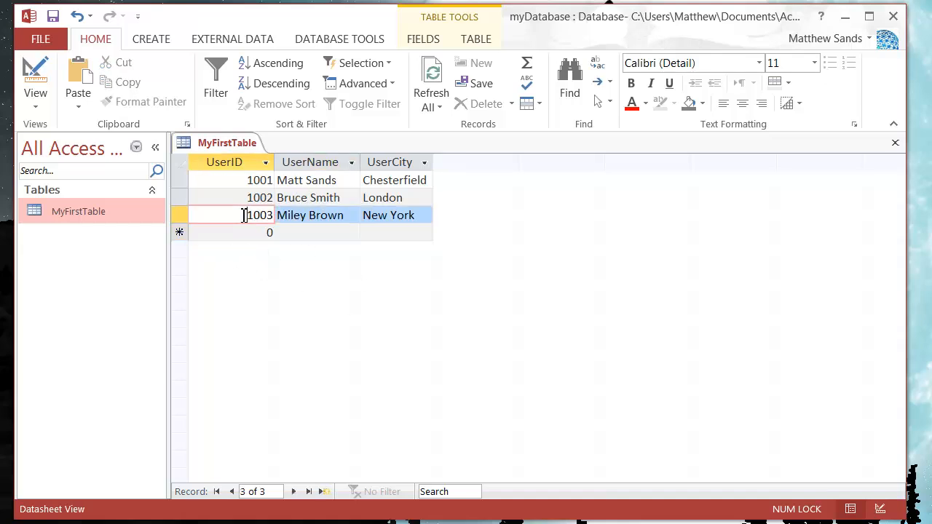
pyautogui.click(250, 197)
pyautogui.click(246, 180)
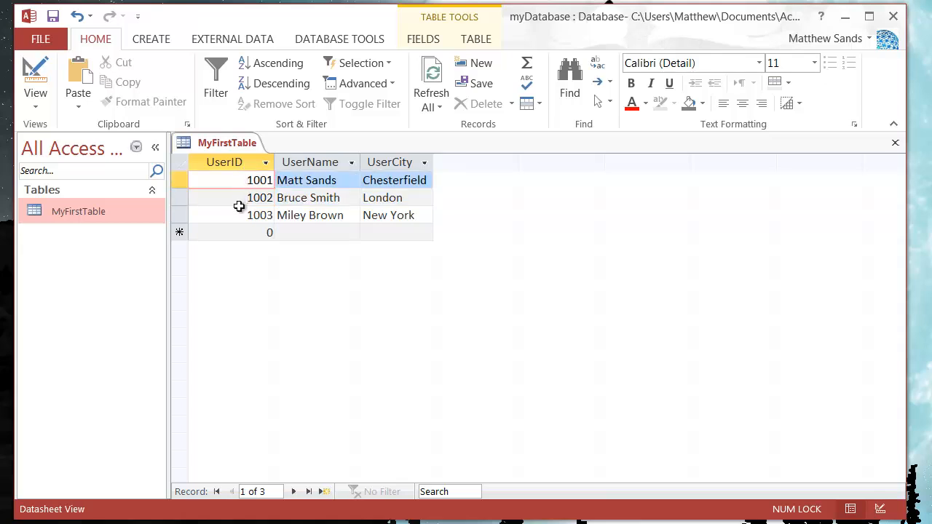
pyautogui.click(246, 197)
pyautogui.click(247, 215)
# - Examine the UserID, UserName and UserCity fields of the empty new-record row and compare them with the records above
pyautogui.click(249, 234)
pyautogui.click(293, 239)
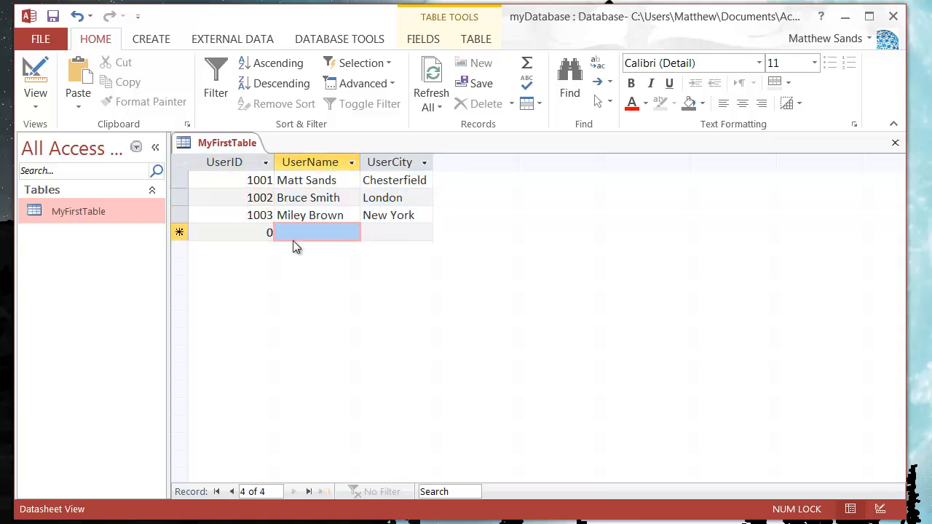
pyautogui.click(383, 234)
pyautogui.click(297, 235)
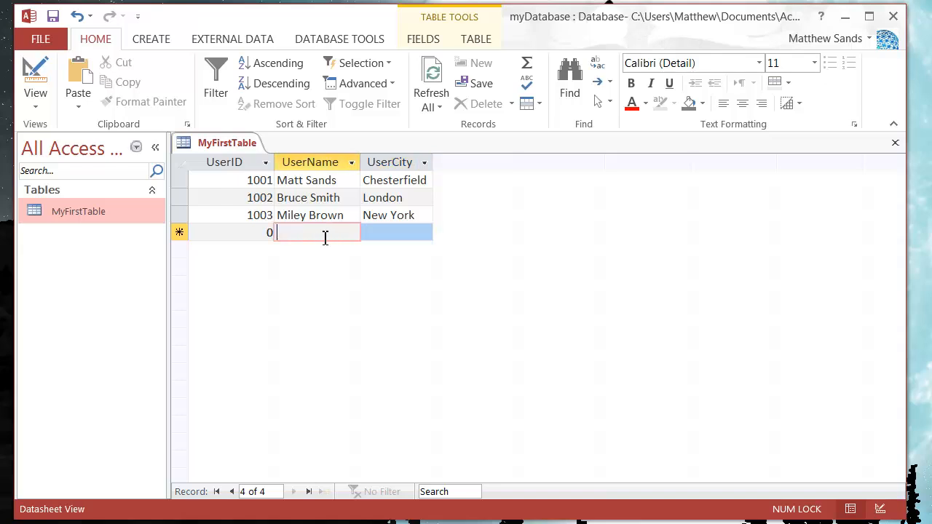
pyautogui.click(262, 235)
pyautogui.click(329, 236)
pyautogui.click(354, 233)
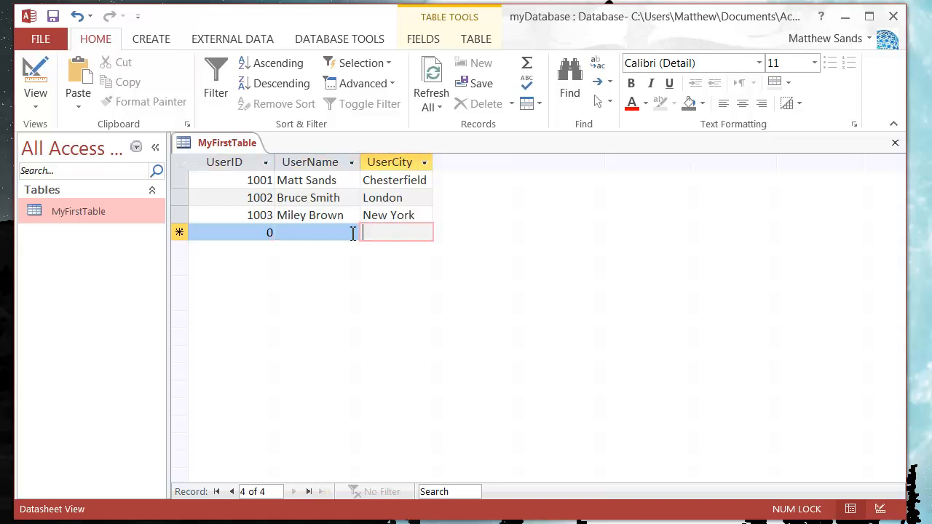
pyautogui.click(271, 233)
pyautogui.click(258, 234)
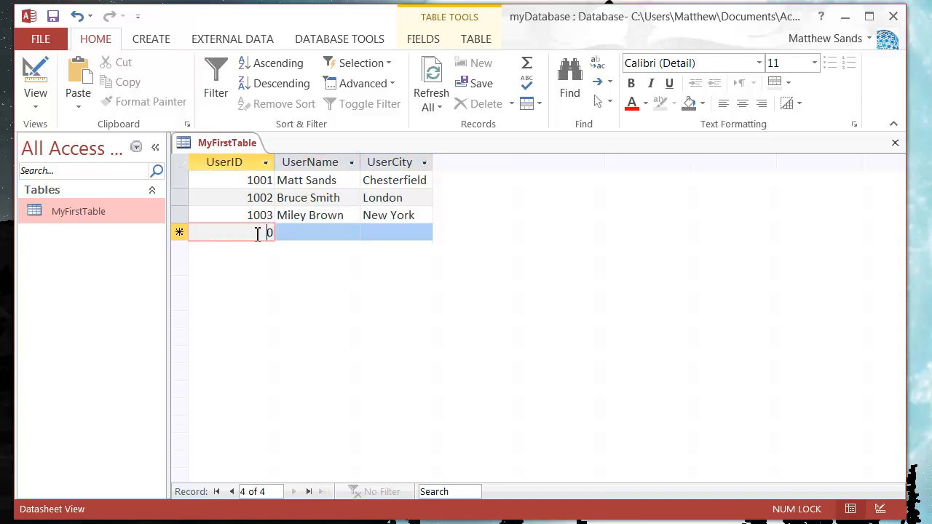
pyautogui.click(330, 236)
pyautogui.click(367, 233)
pyautogui.click(298, 233)
pyautogui.click(268, 232)
pyautogui.click(321, 234)
pyautogui.click(419, 236)
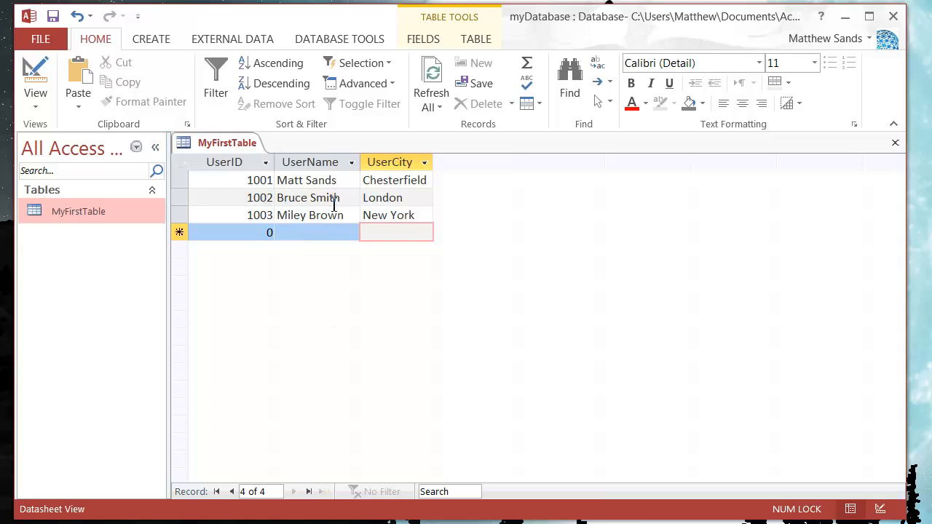
pyautogui.click(330, 237)
pyautogui.click(260, 239)
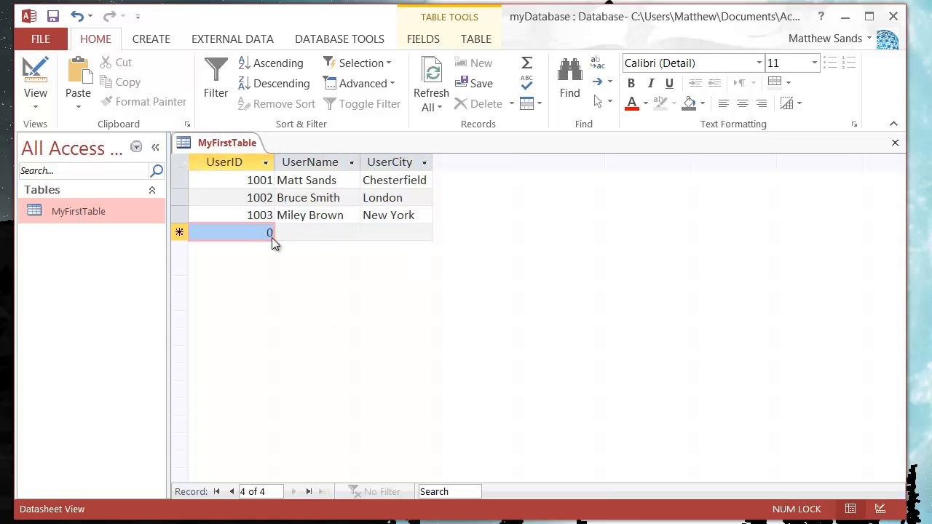
pyautogui.click(281, 231)
pyautogui.click(254, 231)
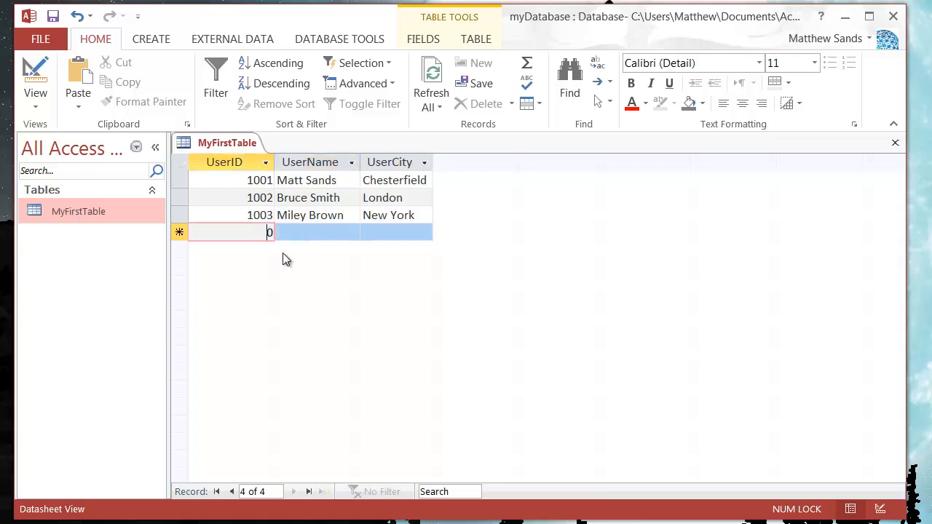
pyautogui.click(234, 215)
pyautogui.click(243, 200)
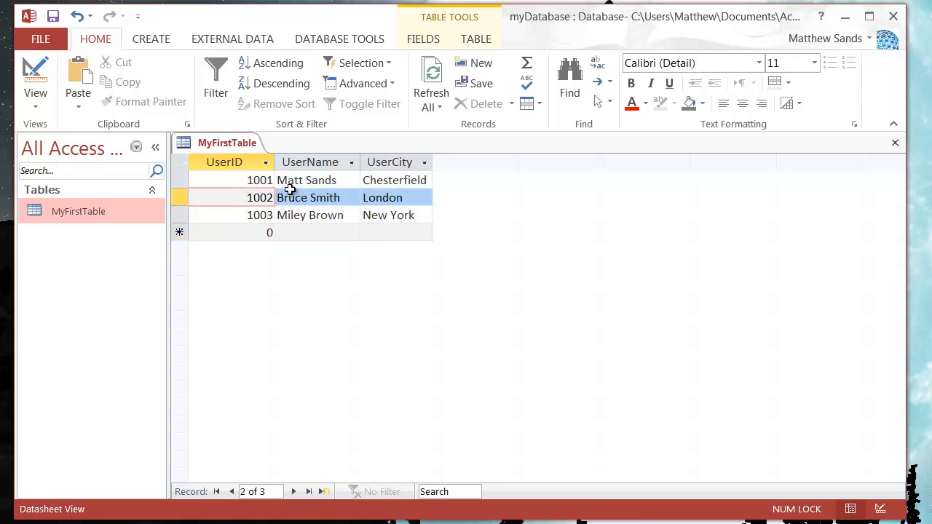
pyautogui.click(315, 217)
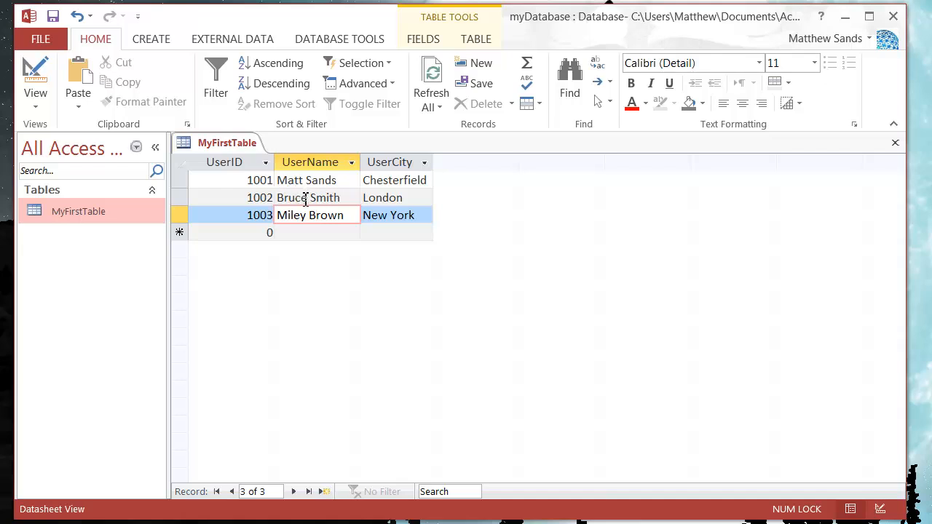
pyautogui.click(300, 197)
# - Close MyFirstTable and save the changes to its layout
pyautogui.rightClick(214, 145)
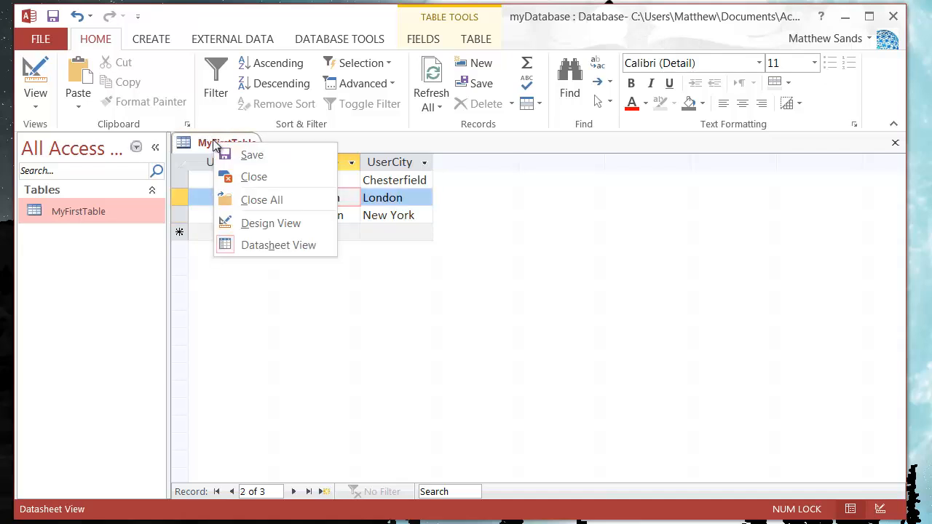
pyautogui.click(253, 177)
pyautogui.moveTo(774, 303); pyautogui.dragTo(387, 304)
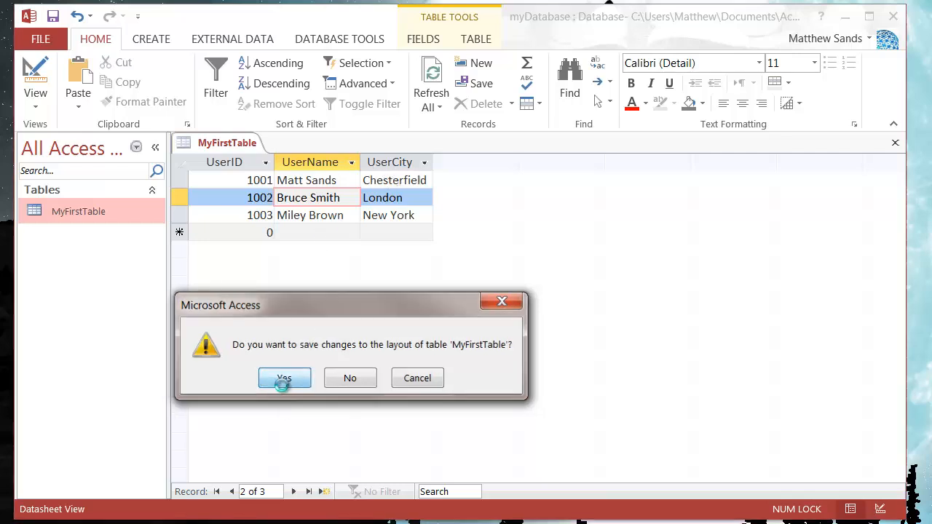
pyautogui.click(277, 378)
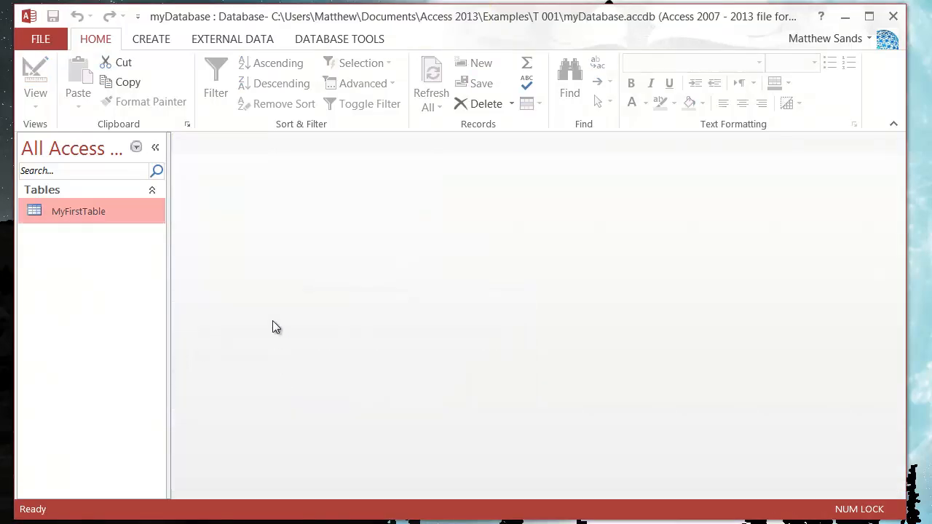
# - Reopen MyFirstTable in Datasheet view and go to the UserID of the third record
pyautogui.doubleClick(116, 212)
pyautogui.click(229, 213)
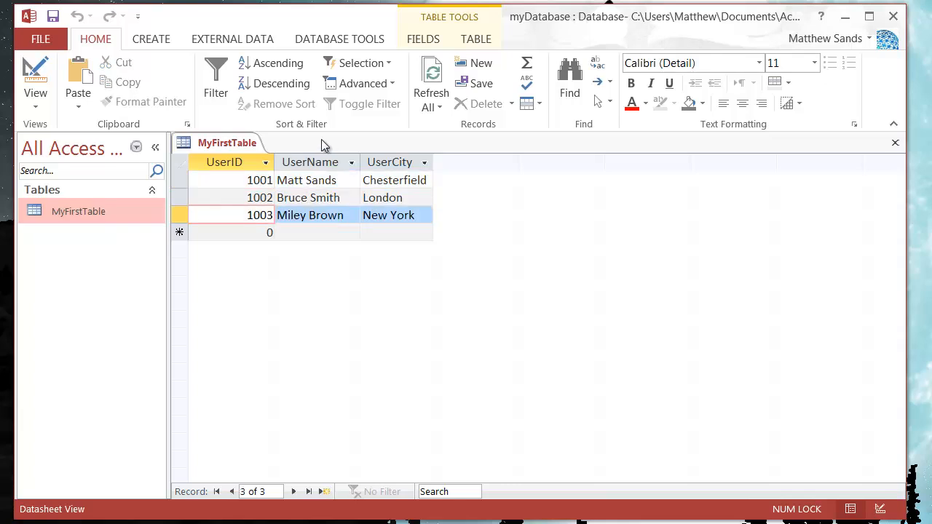
pyautogui.click(247, 197)
pyautogui.click(245, 219)
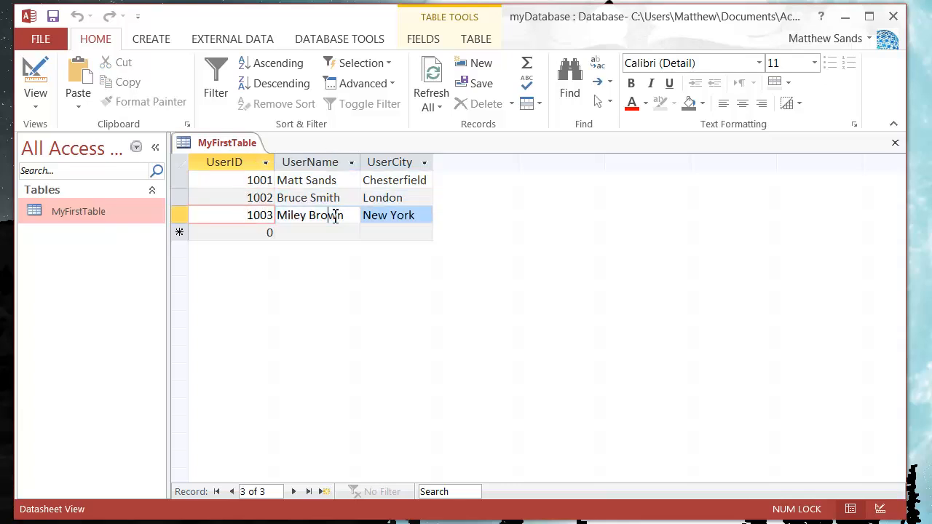
# - Replace the surname in the third record's UserName and commit the edited record
pyautogui.click(332, 215)
pyautogui.doubleClick(340, 219)
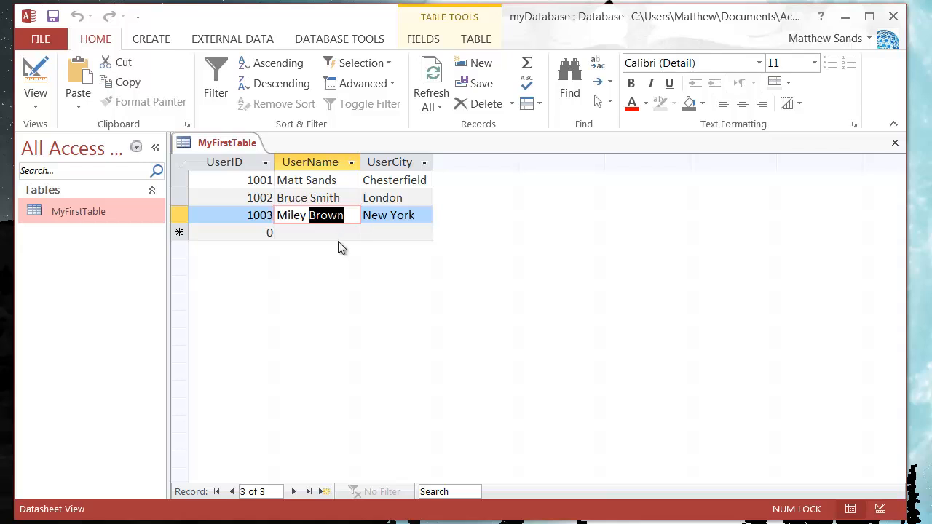
pyautogui.write('Smith')
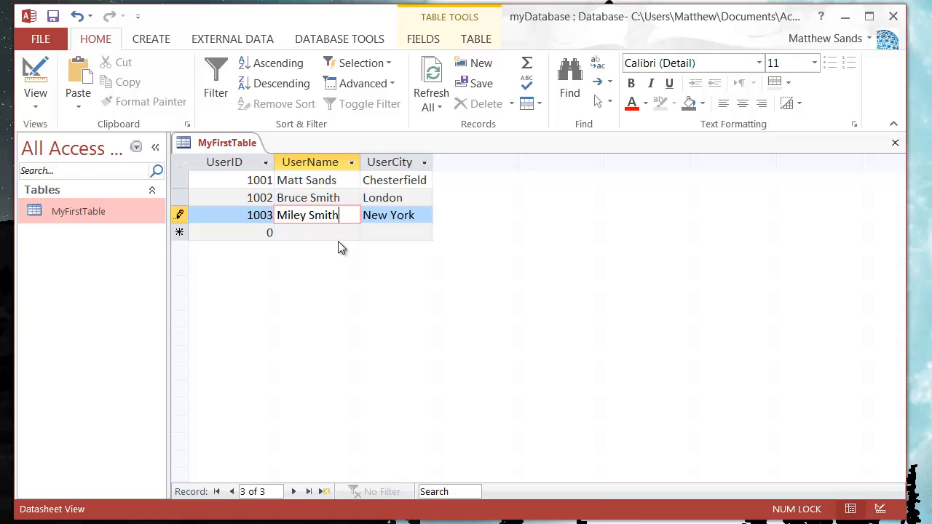
pyautogui.press('Tab')
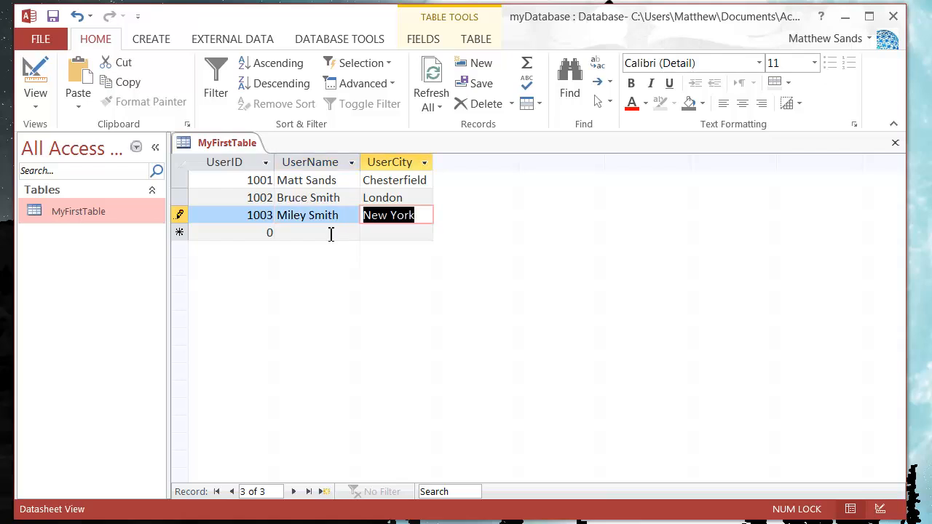
pyautogui.click(329, 235)
# - Close MyFirstTable, reopen it to check the edited UserName, and close it again
pyautogui.rightClick(236, 142)
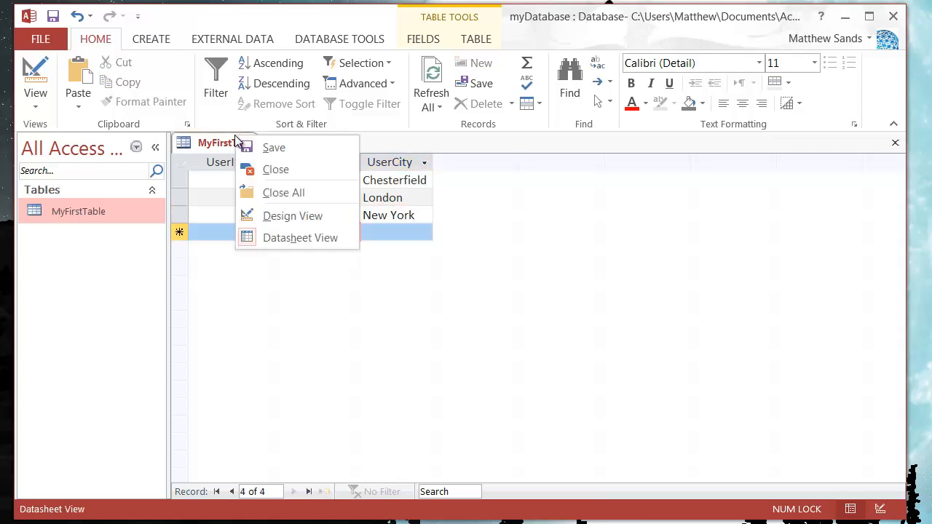
pyautogui.click(265, 169)
pyautogui.doubleClick(117, 217)
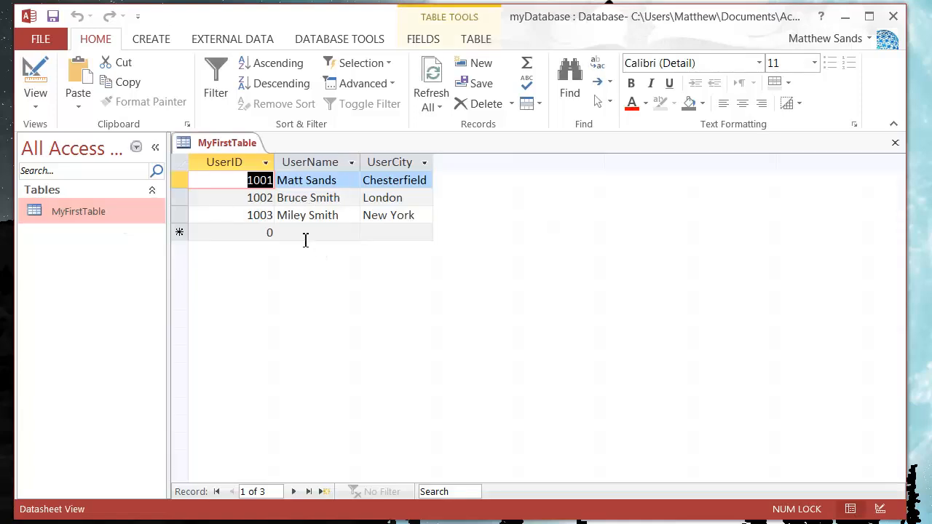
pyautogui.rightClick(227, 142)
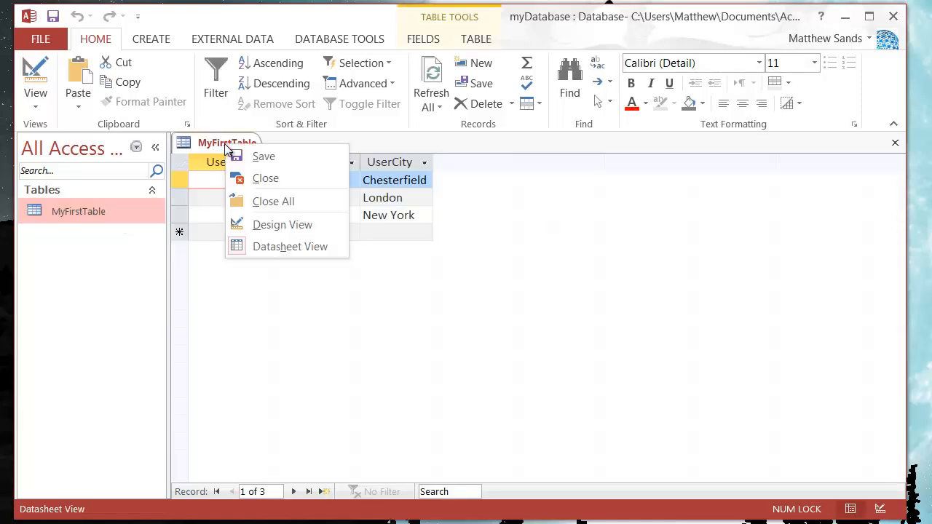
pyautogui.click(266, 176)
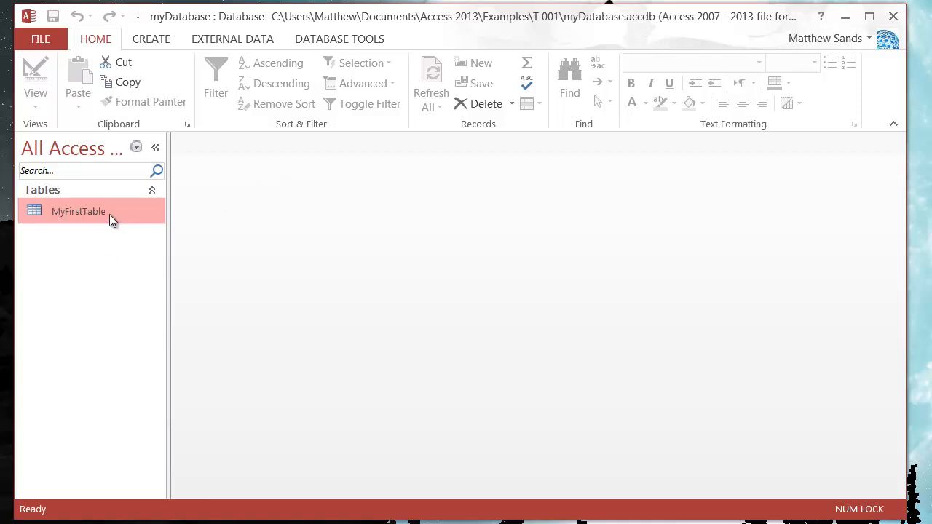